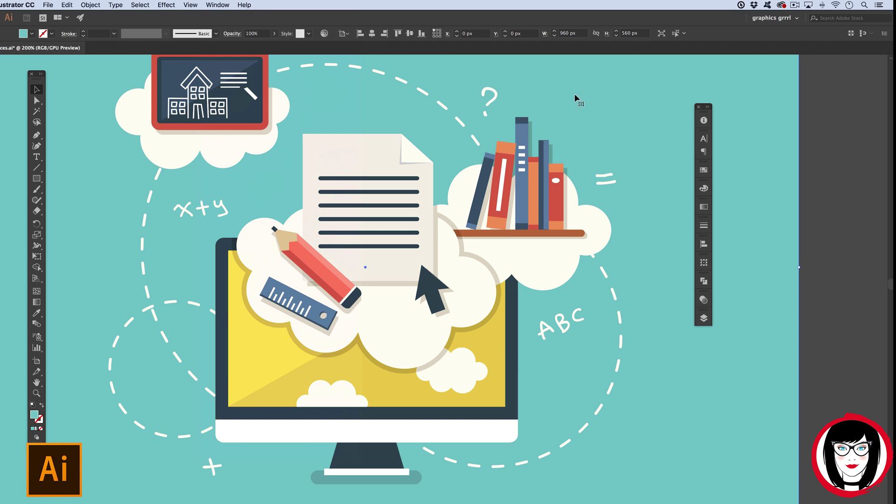
Open the Links panel and dock it in the collapsed panel strip
scroll(550, 158, "up", 1)
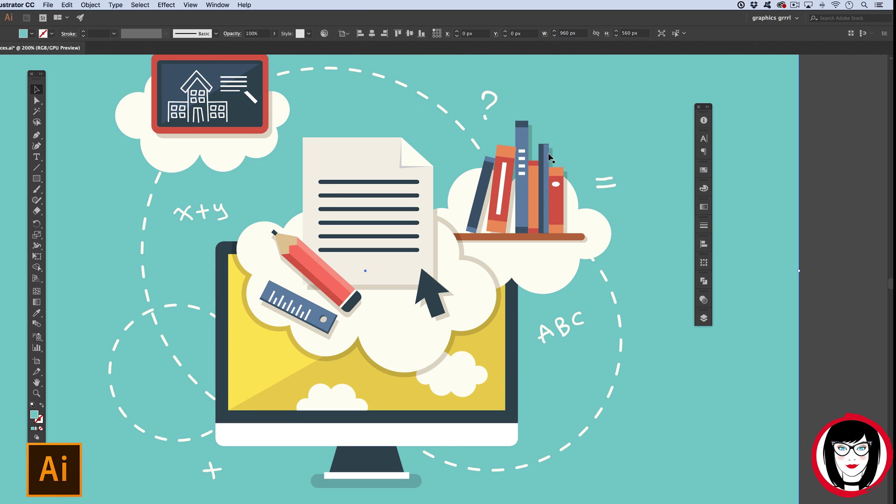
left_click(216, 5)
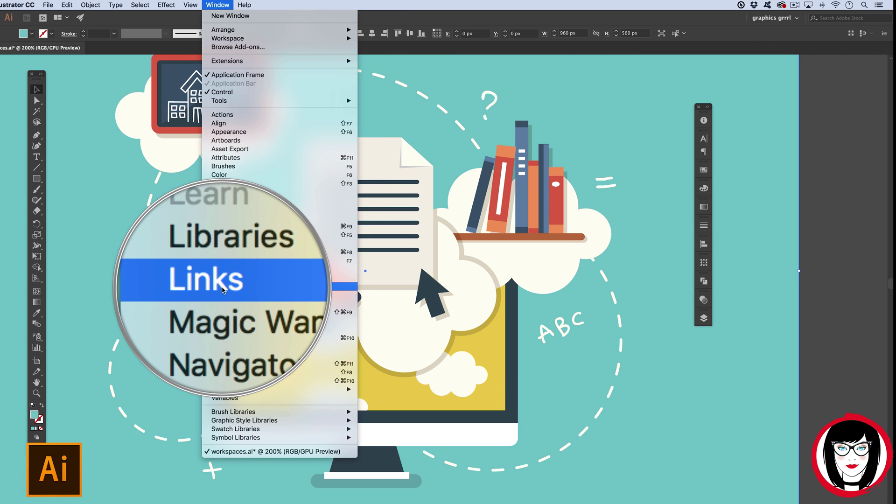
left_click(222, 286)
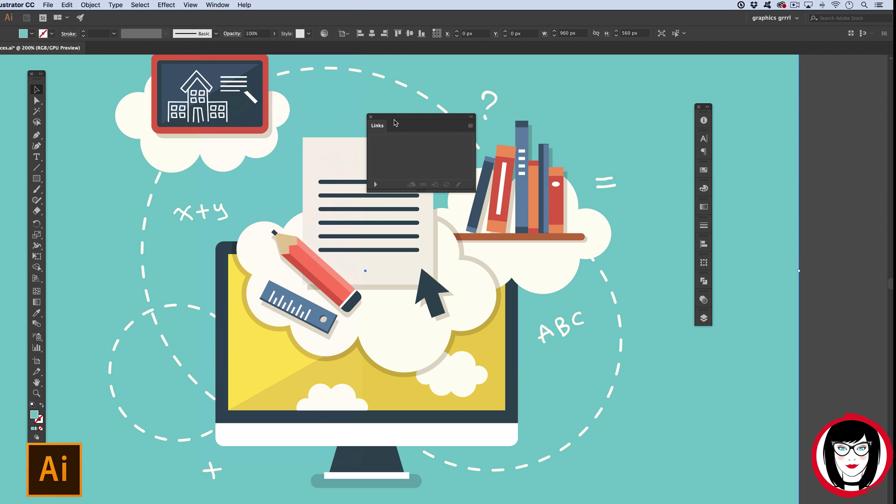
left_click_drag(394, 119, 705, 131)
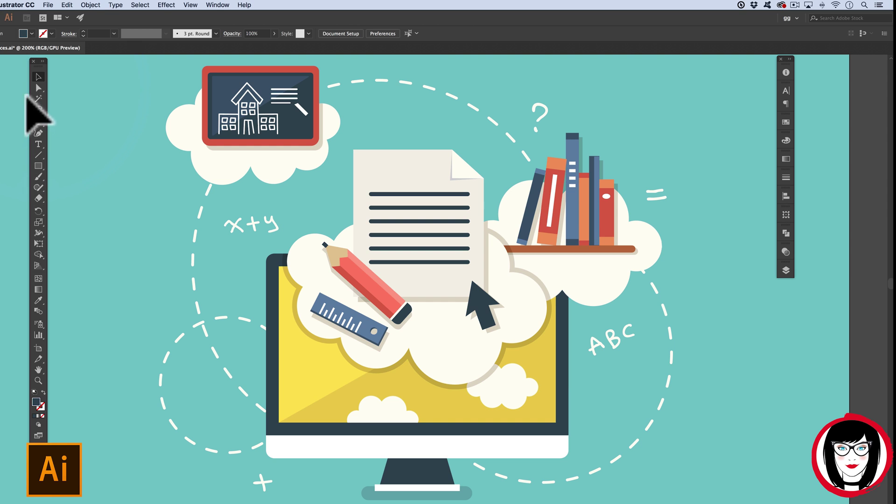
Expand the Tools panel to two columns and reposition the floating strip of collapsed panels
left_click(42, 61)
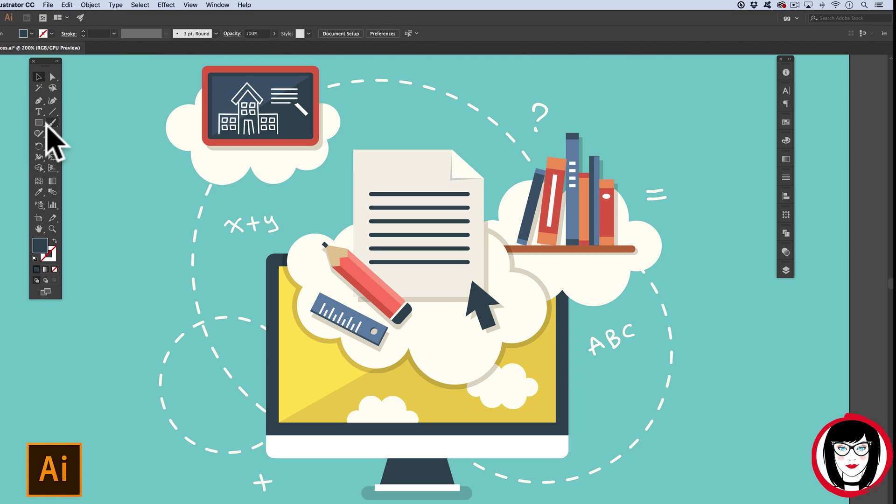
left_click_drag(780, 60, 763, 71)
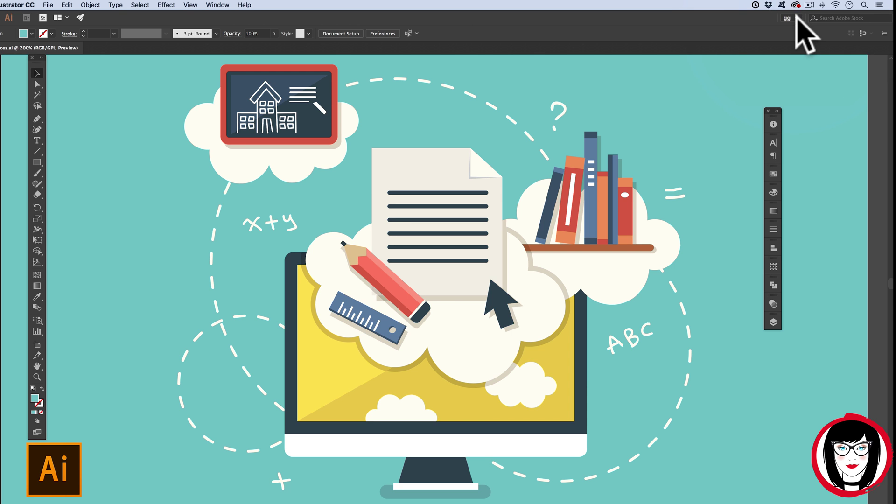
Load the Painting workspace and switch from it to the Essentials workspace
left_click(793, 18)
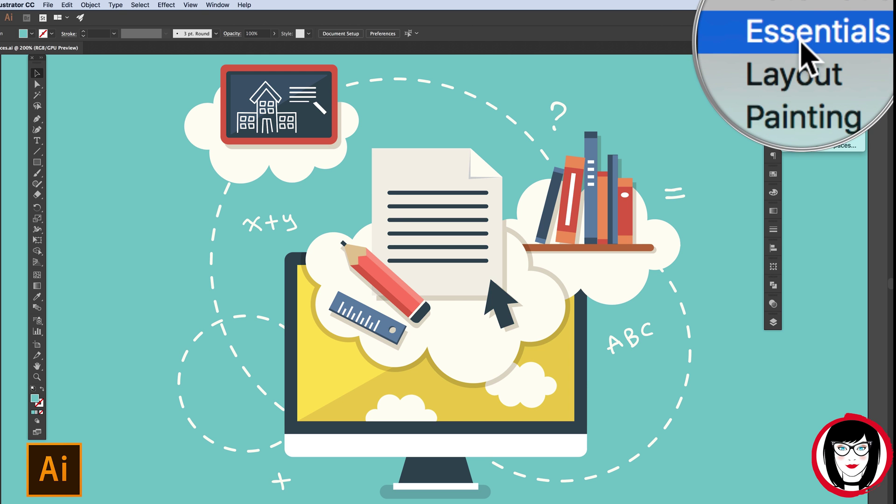
left_click(800, 58)
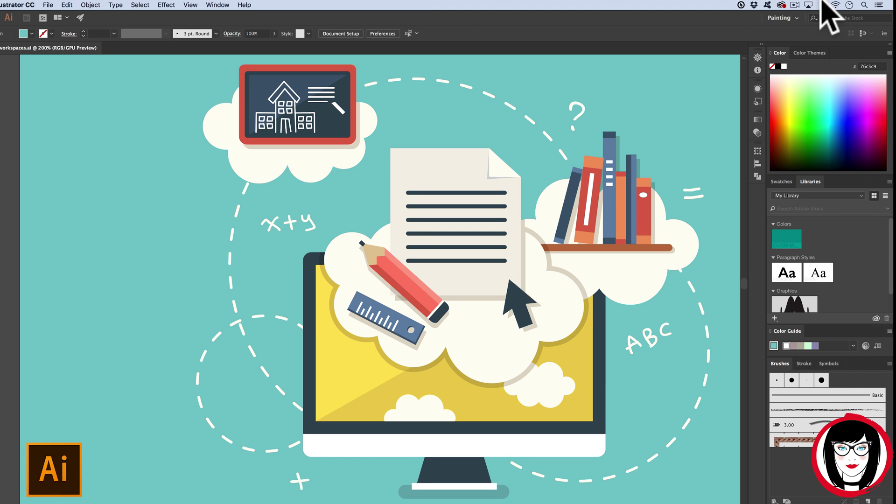
left_click(779, 18)
left_click(784, 44)
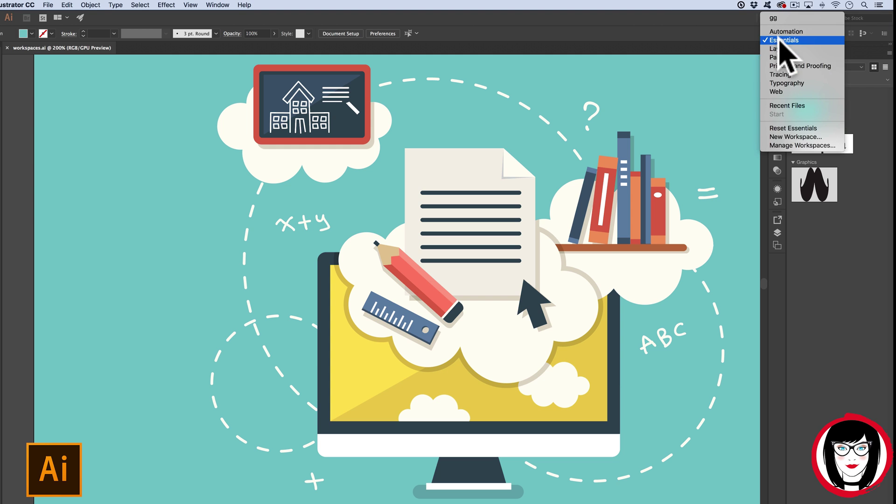
left_click(784, 43)
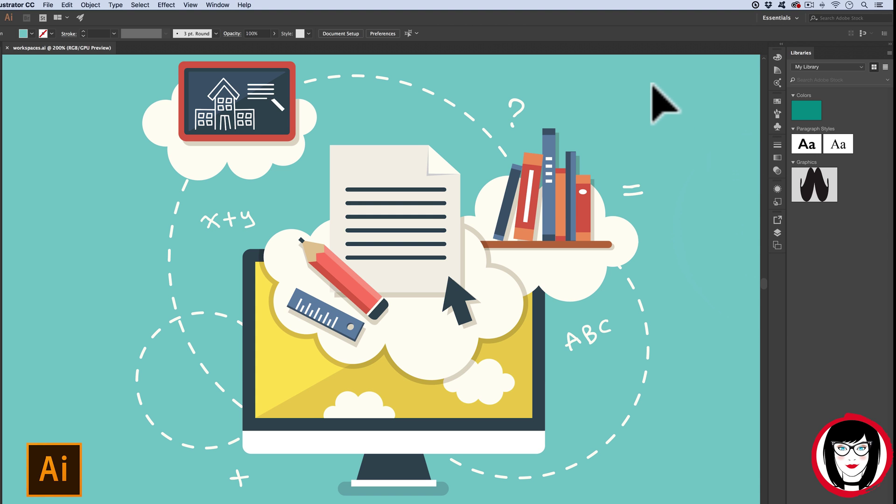
Switch the panel arrangement to the Typography workspace
left_click(658, 96)
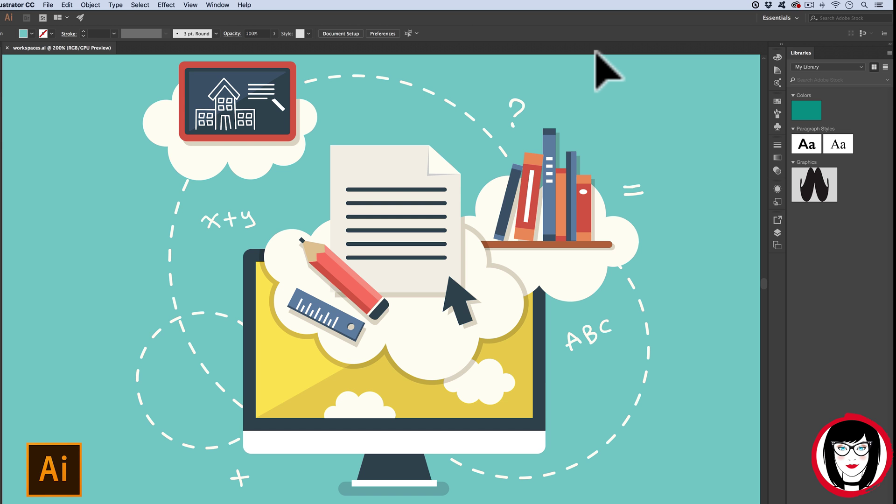
left_click(779, 18)
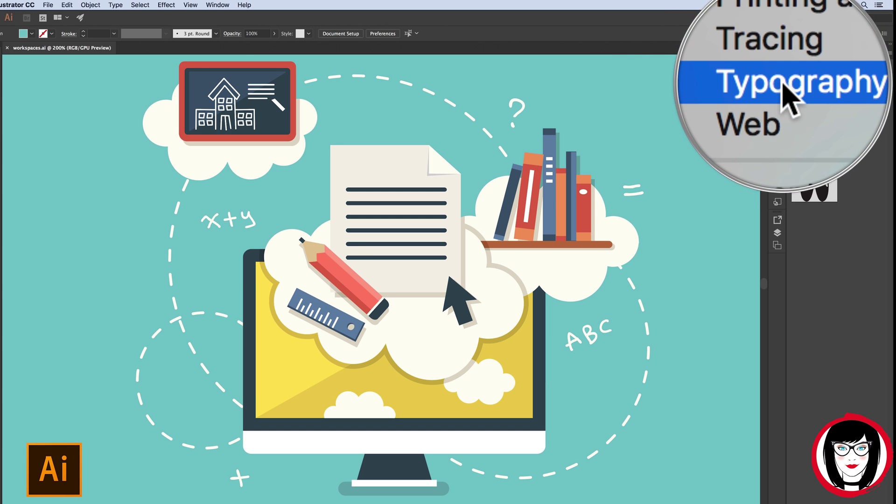
left_click(784, 83)
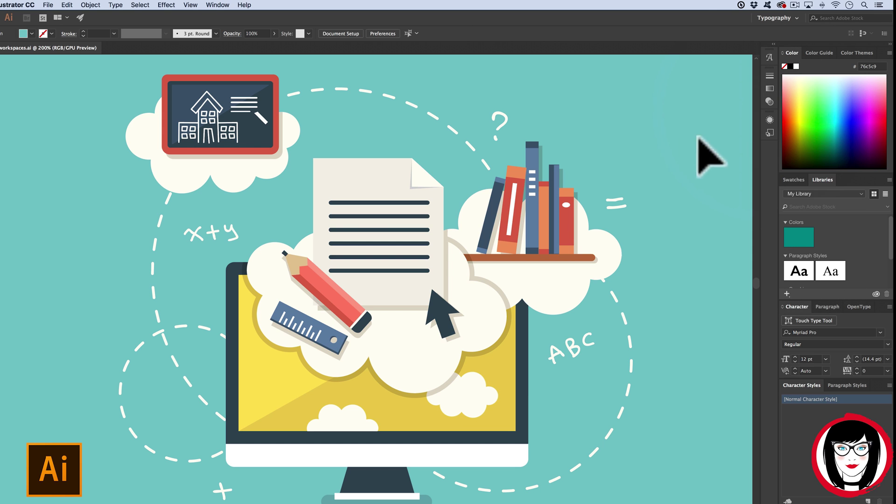
Load the custom gg workspace and move the floating strip of collapsed panels closer to the bookshelf artwork
left_click(776, 19)
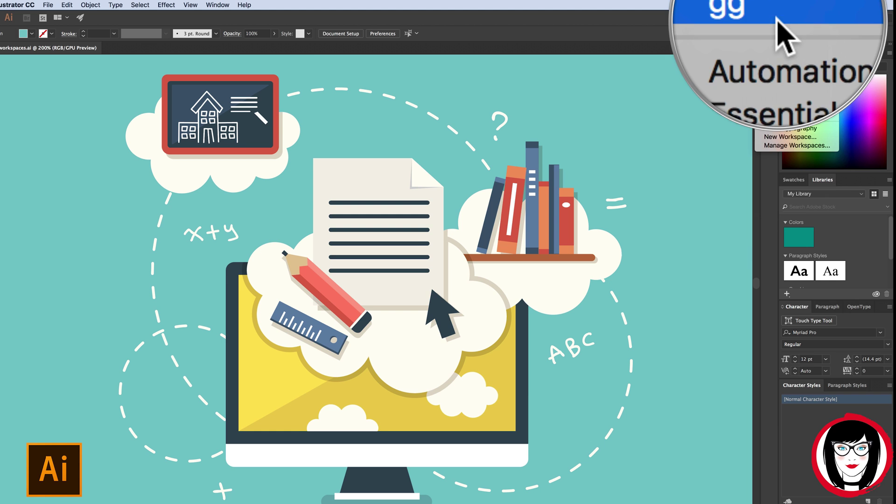
left_click(784, 27)
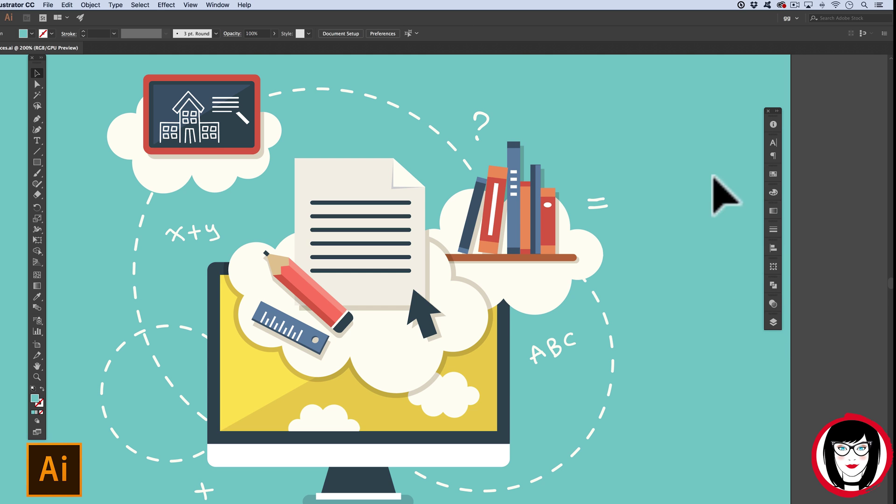
left_click_drag(772, 110, 722, 101)
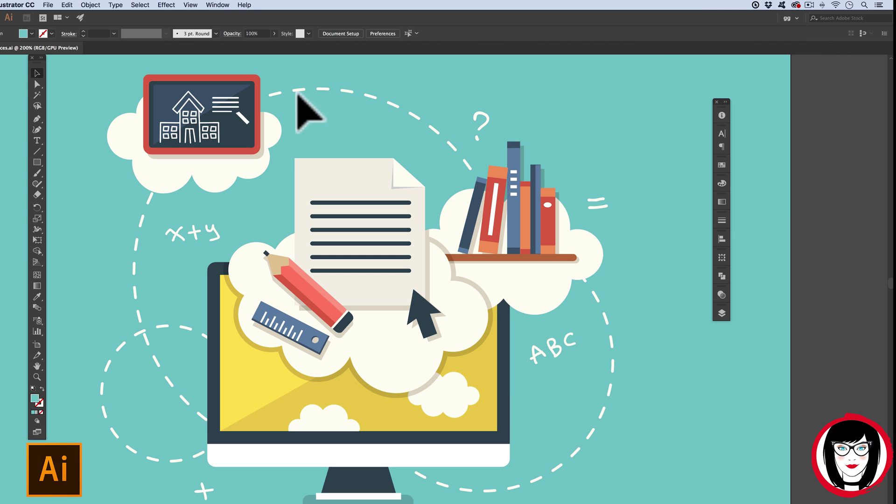
Open the Info panel and select the question mark artwork above the bookshelf
left_click(219, 3)
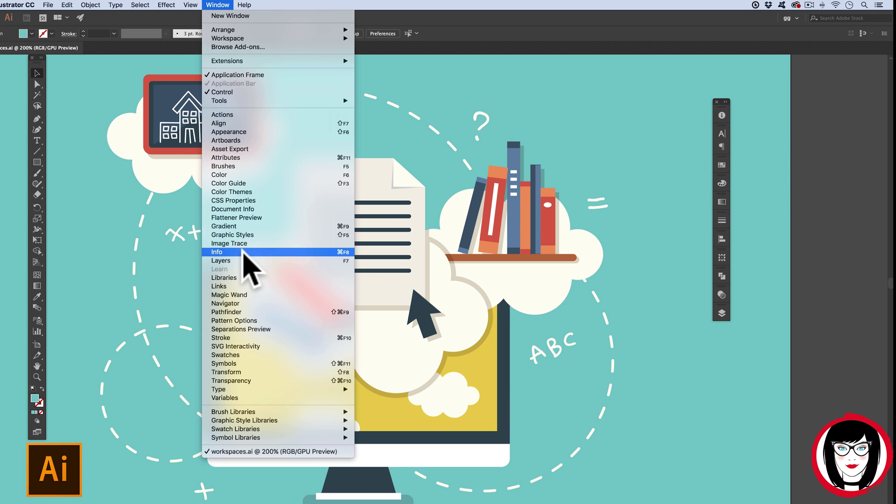
left_click(224, 252)
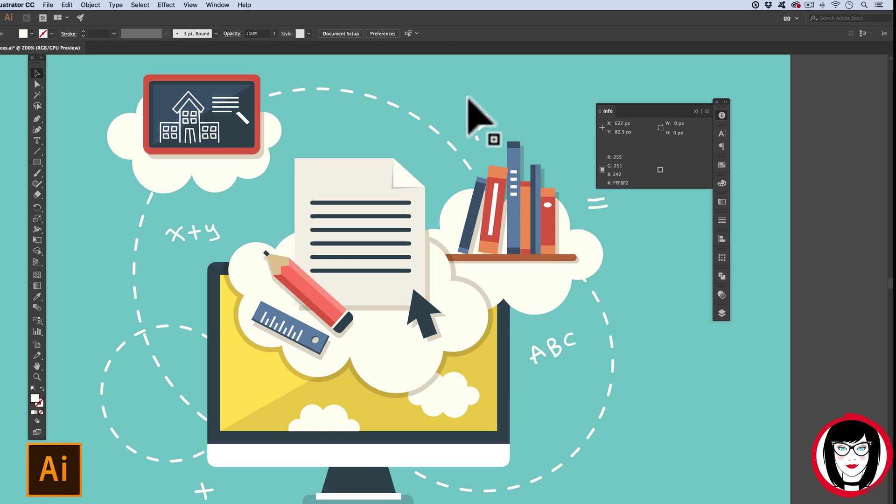
left_click(466, 120)
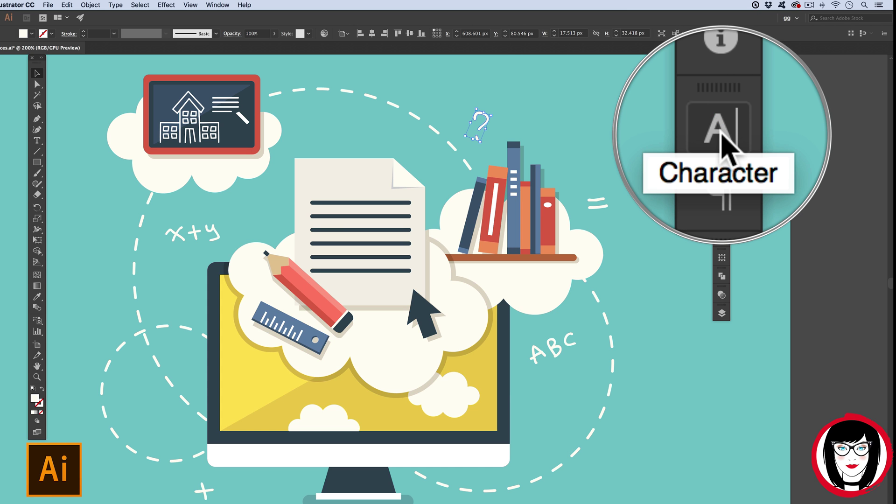
Show the Character panel and dock it in the collapsed panel strip between Info and Paragraph
left_click(721, 133)
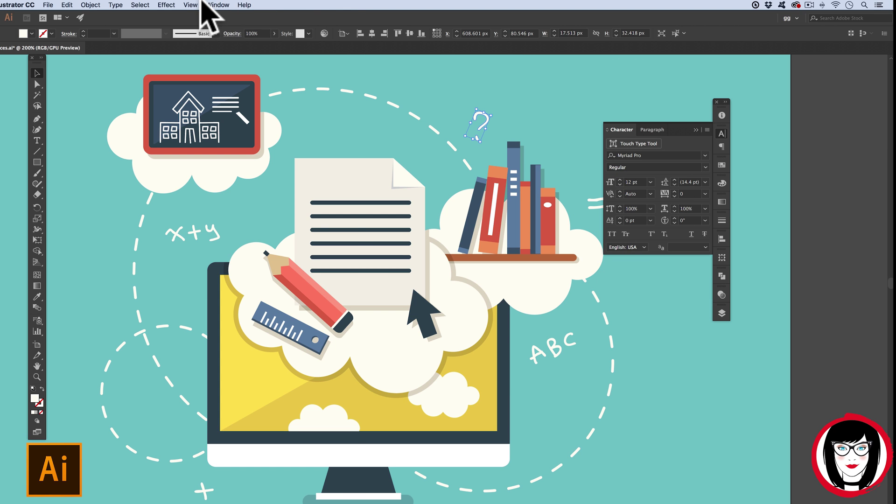
left_click(214, 6)
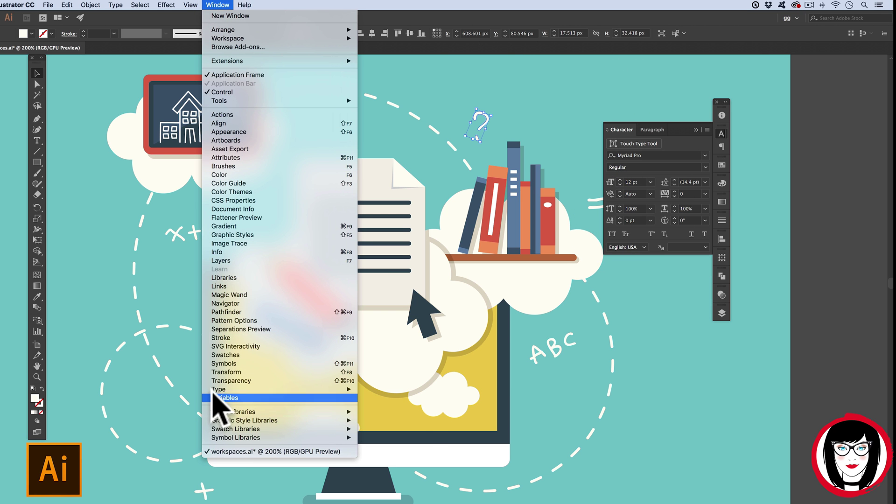
mouse_move(223, 389)
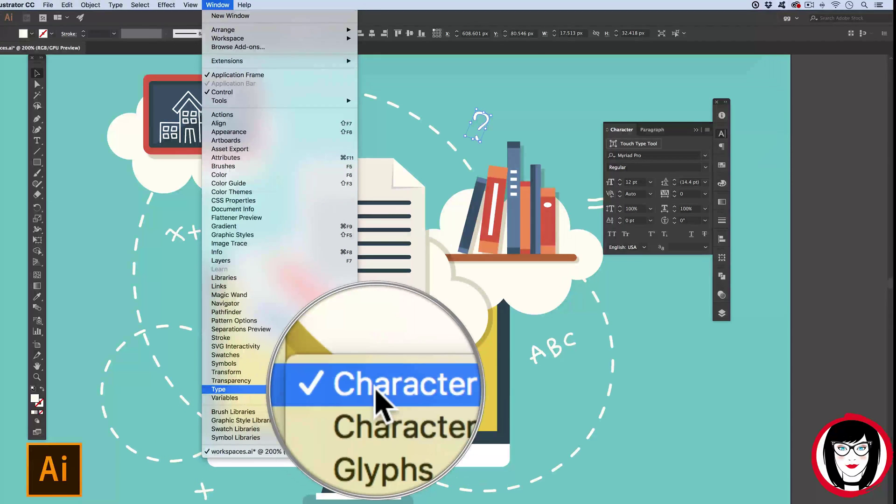
left_click(376, 392)
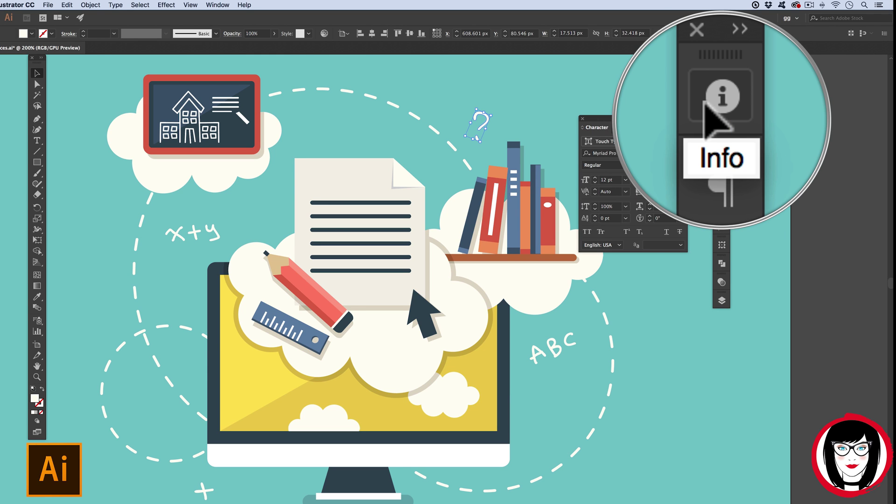
left_click_drag(625, 116, 714, 126)
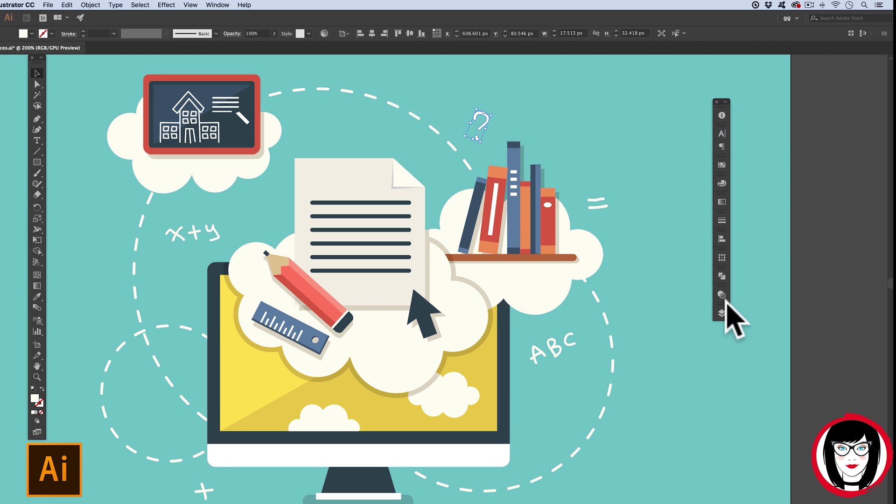
Expand the Character panel, pull it out of the collapsed strip and dock it again directly below Info
left_click(720, 134)
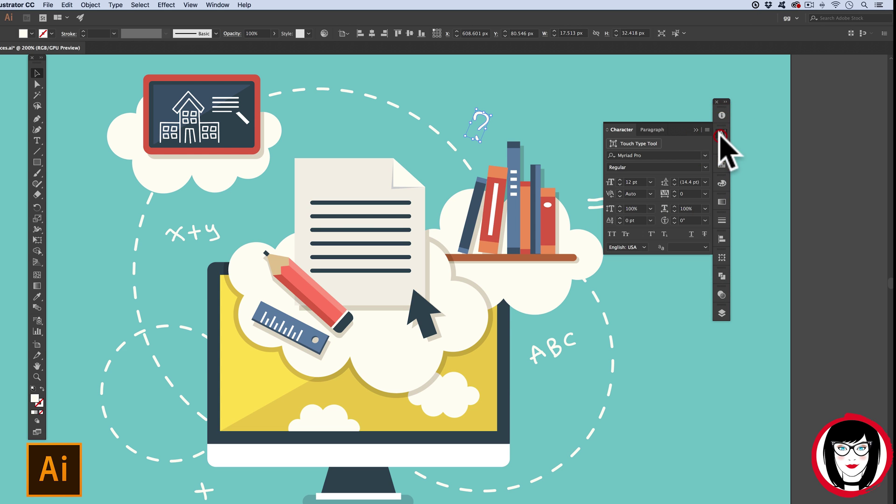
left_click(626, 131)
left_click_drag(456, 132, 714, 124)
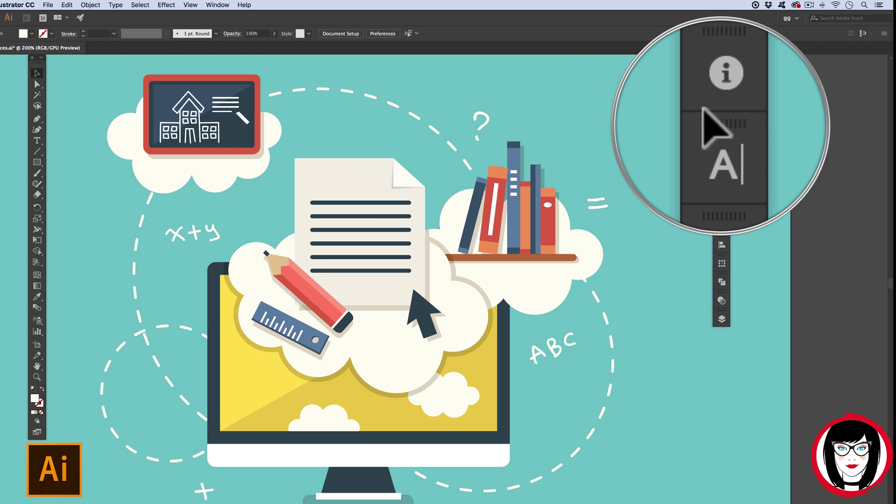
Undock the Character panel from the collapsed strip and float it expanded above the bookshelf artwork
left_click_drag(721, 125, 632, 122)
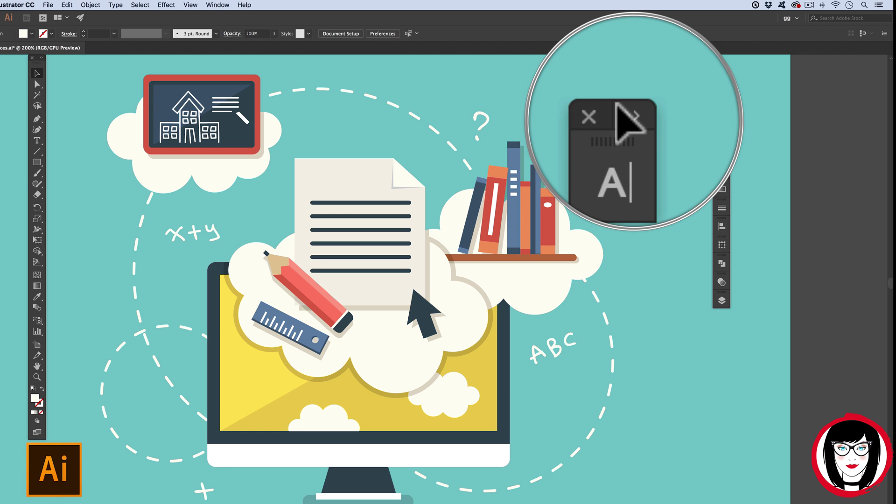
left_click_drag(617, 104, 589, 75)
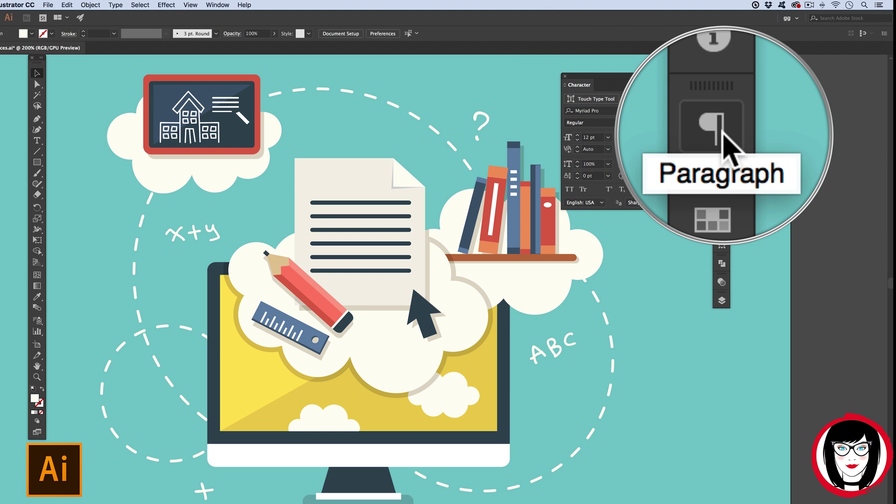
Open the Paragraph panel and undock it as a floating panel beneath the Character panel
left_click(223, 6)
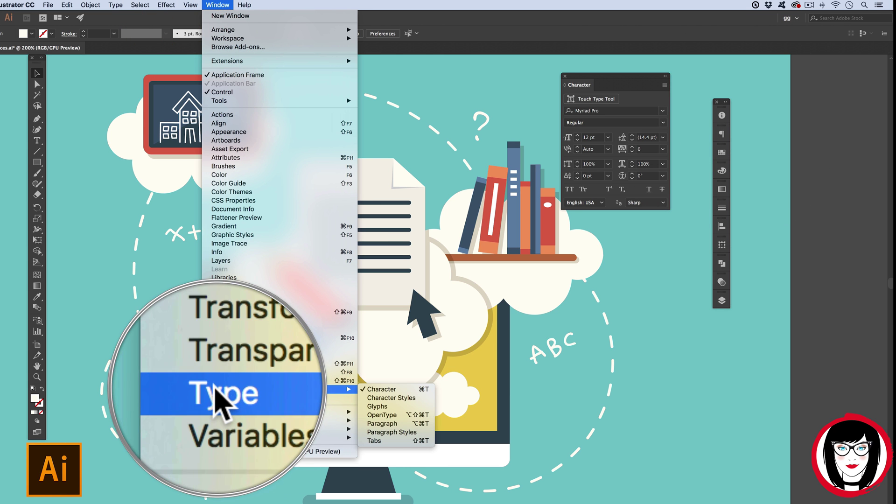
mouse_move(326, 389)
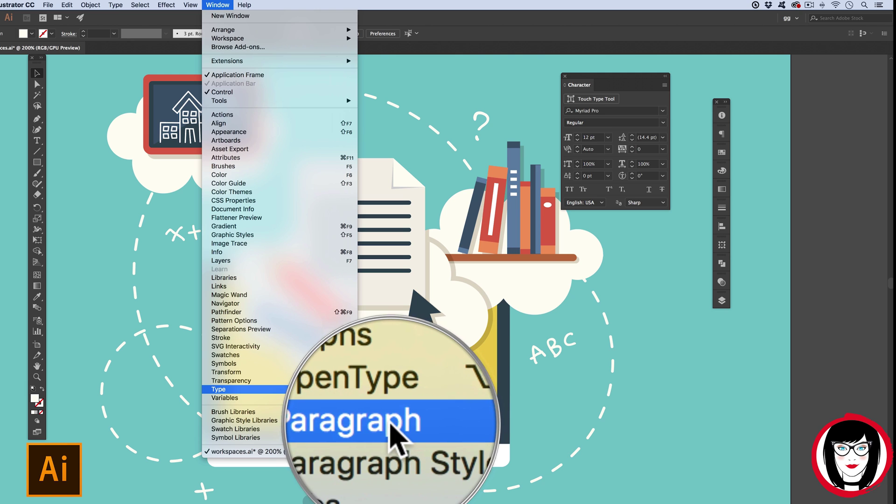
left_click(385, 424)
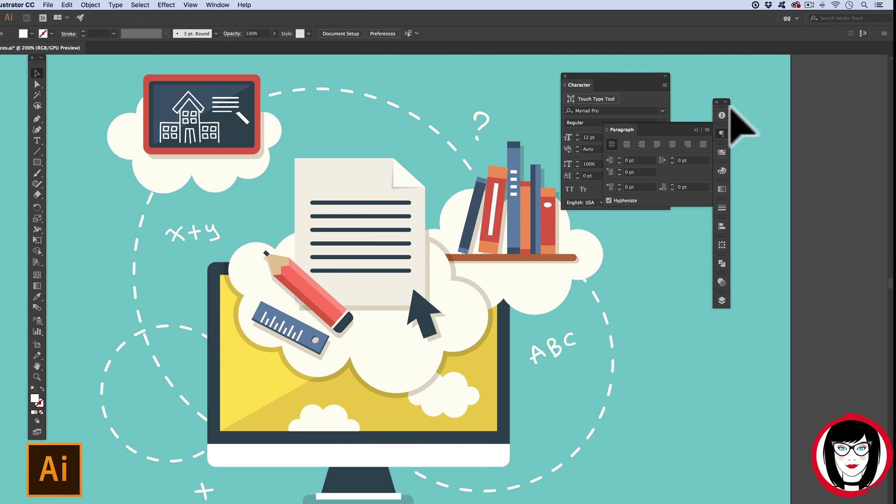
left_click_drag(624, 127, 589, 224)
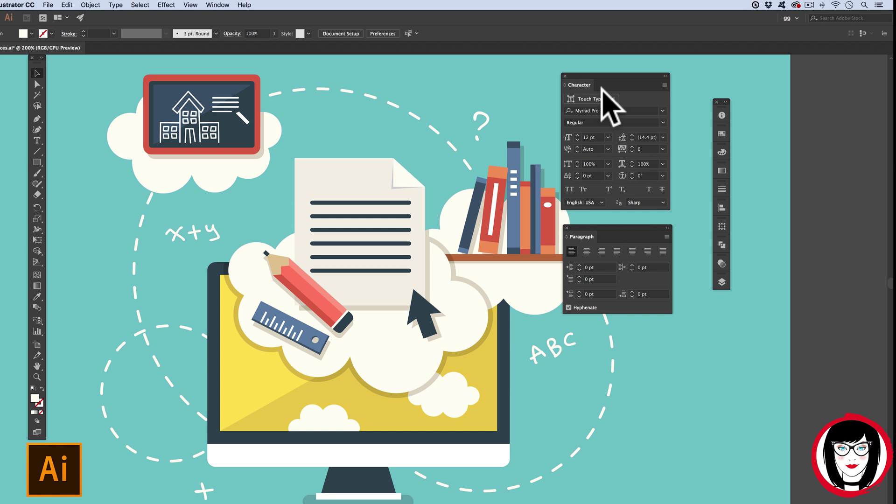
Group the Paragraph panel with the floating Character panel and switch between the two, ending on Character
left_click_drag(578, 224, 589, 83)
left_click(574, 85)
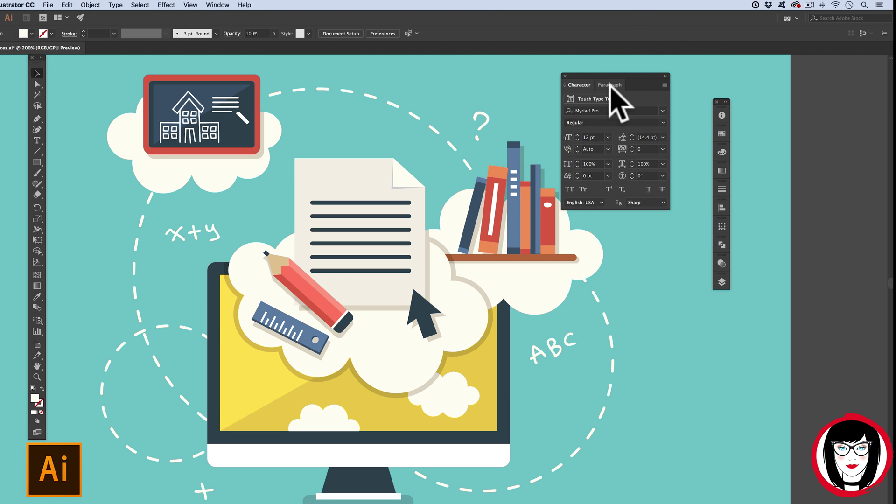
left_click(610, 85)
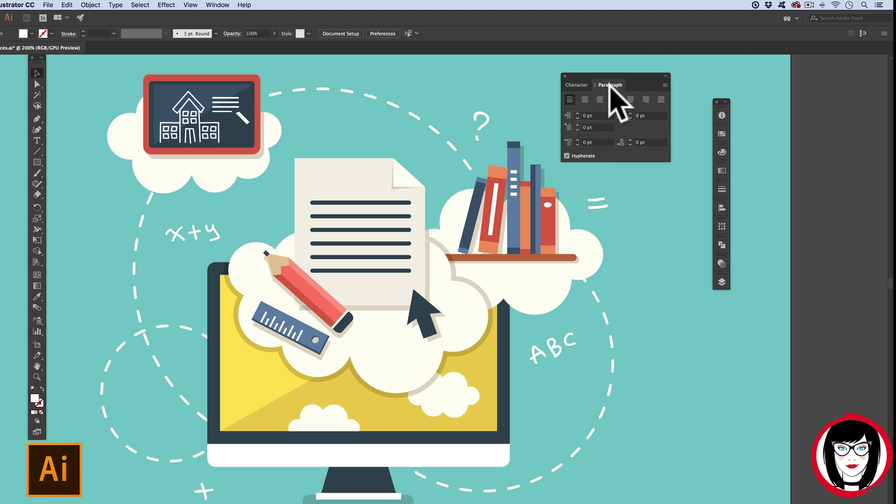
left_click(577, 85)
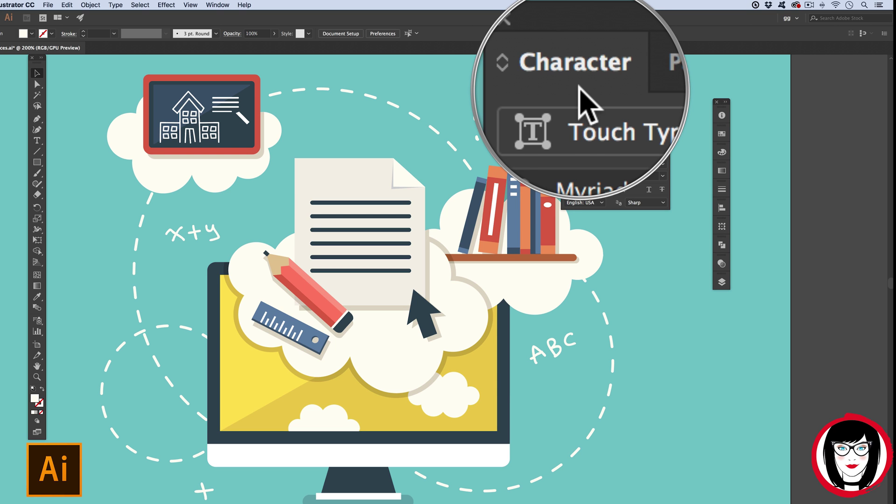
Bring Paragraph to the front of the floating Character group and dock the whole group in the collapsed strip directly below Info
left_click(607, 85)
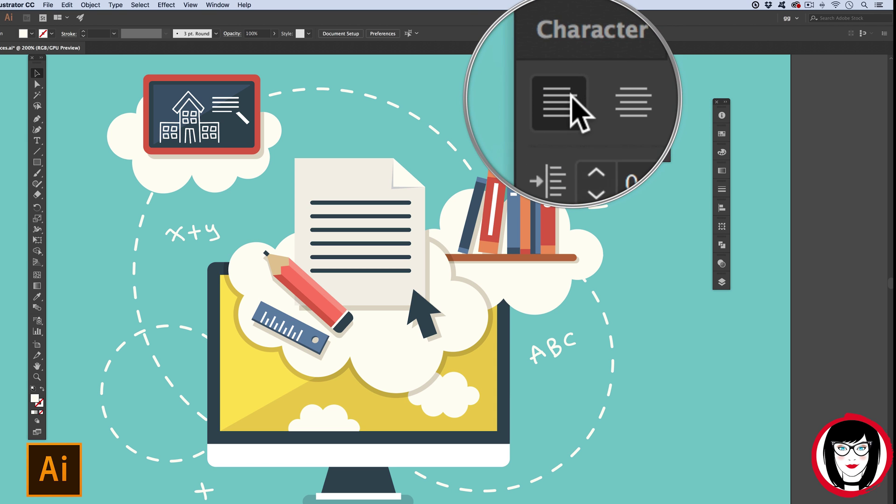
mouse_move(619, 95)
left_mouse_down()
mouse_move(599, 91)
mouse_move(607, 95)
left_mouse_up()
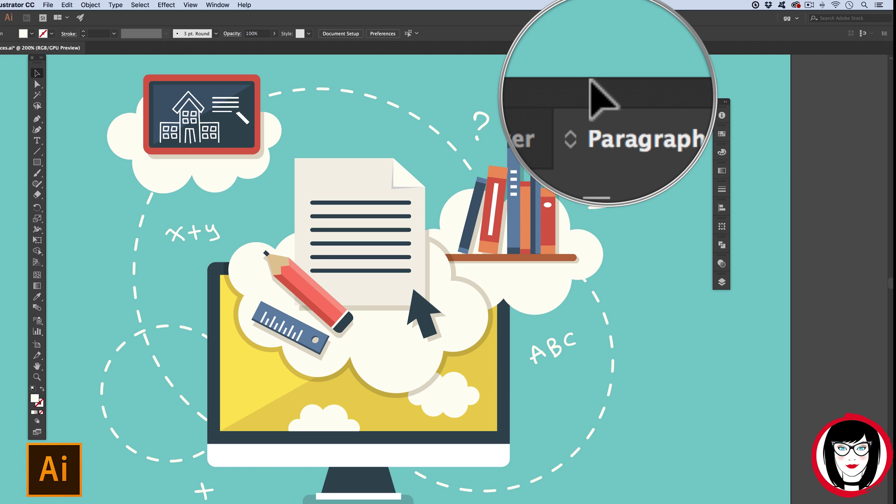
left_click_drag(590, 82, 705, 111)
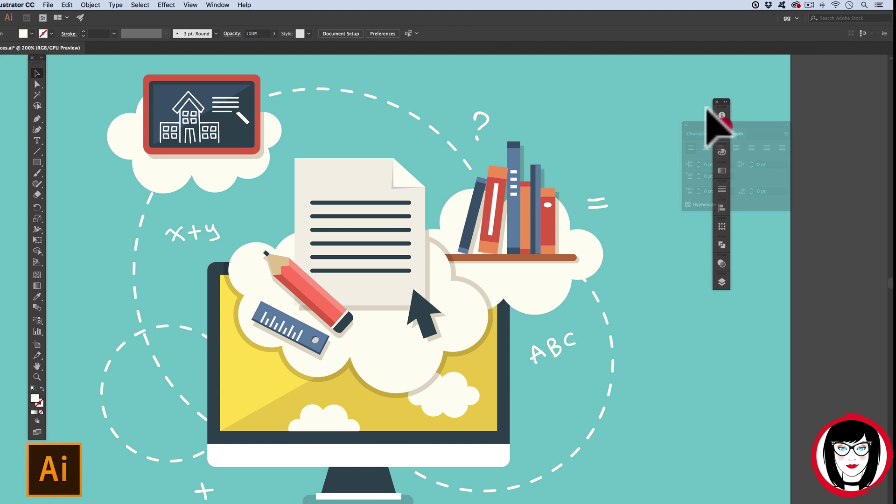
mouse_move(706, 109)
left_mouse_down()
mouse_move(706, 198)
mouse_move(702, 107)
left_mouse_up()
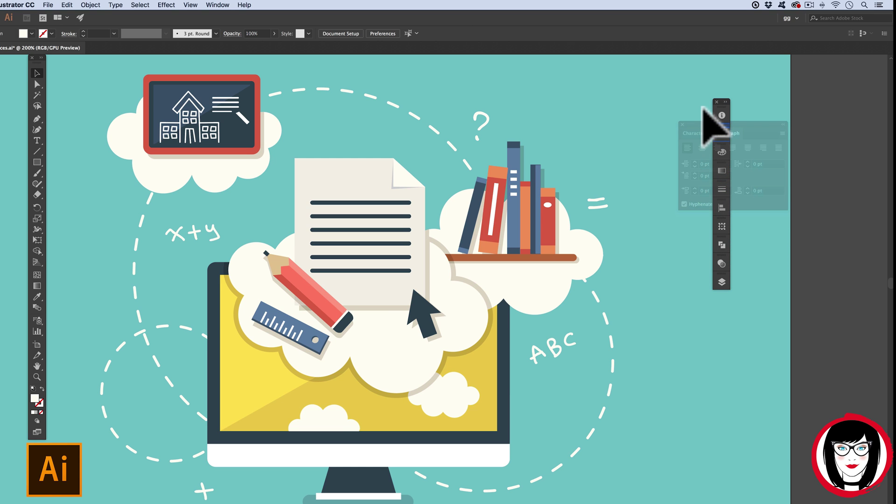
left_click_drag(703, 106, 716, 124)
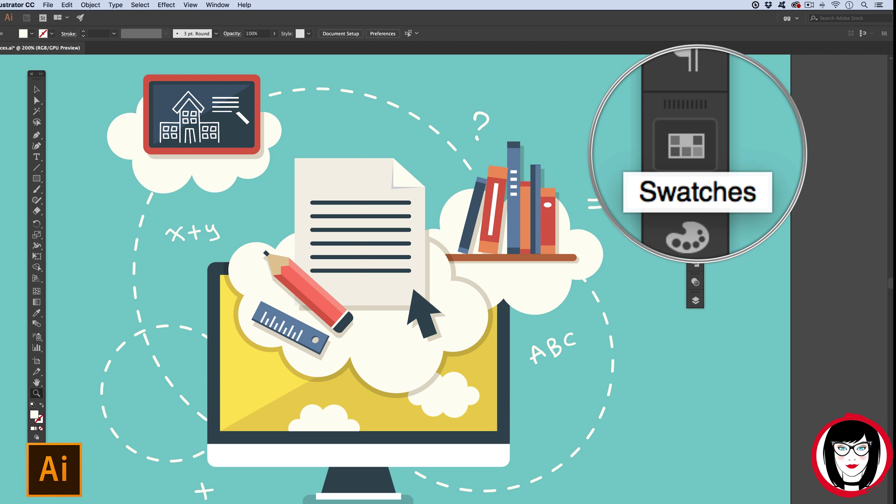
Expand the Swatches and Color panels alternately from the collapsed strip, ending with Color open
left_click(217, 5)
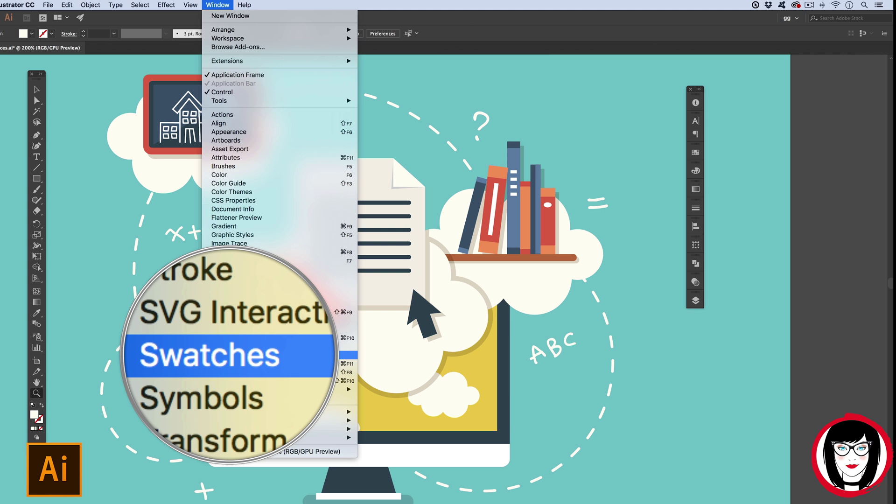
left_click(696, 152)
left_click(696, 152)
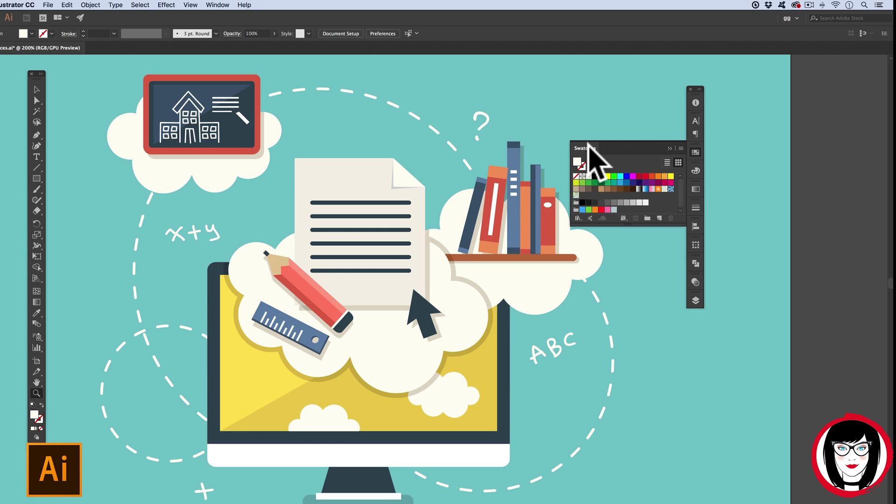
left_click(695, 170)
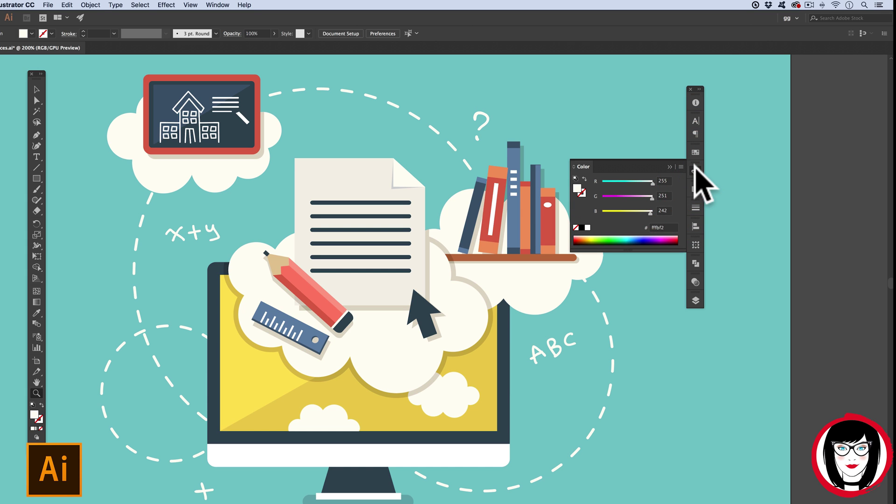
left_click(695, 152)
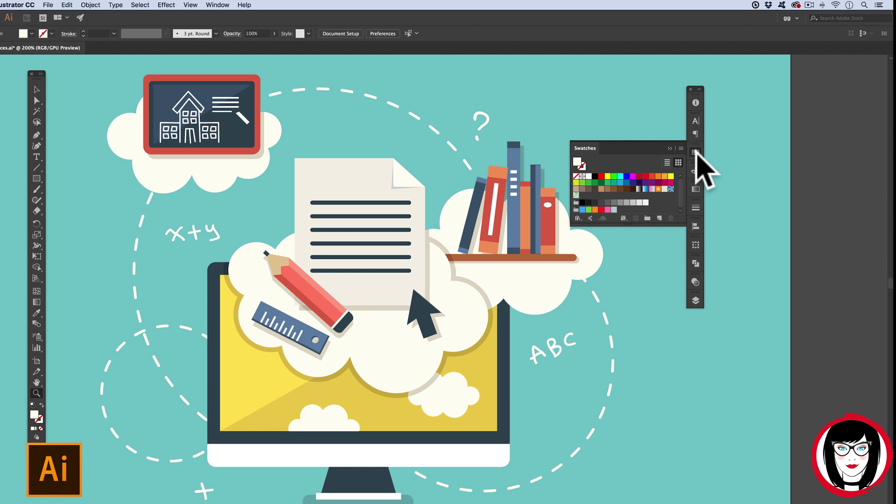
left_click(695, 171)
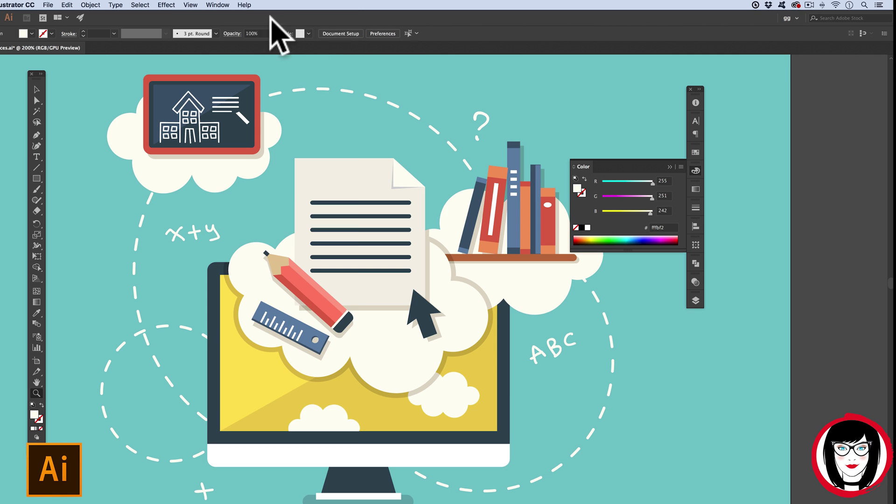
left_click(216, 5)
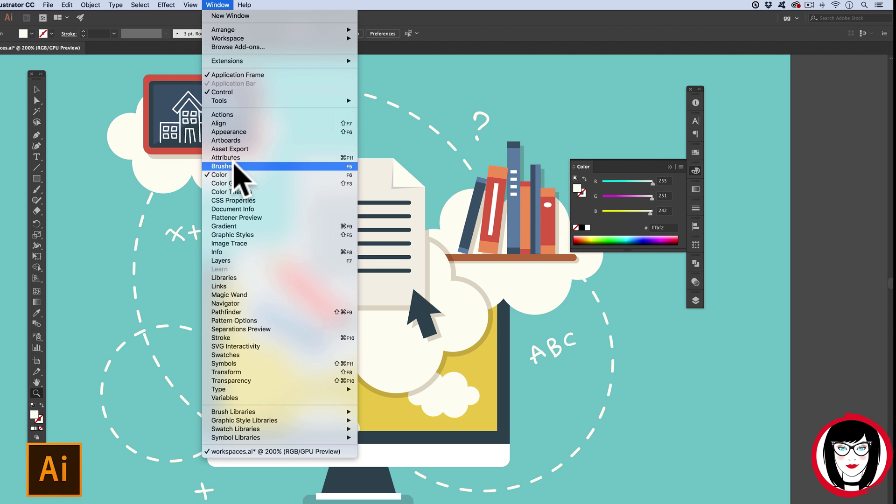
left_click(232, 175)
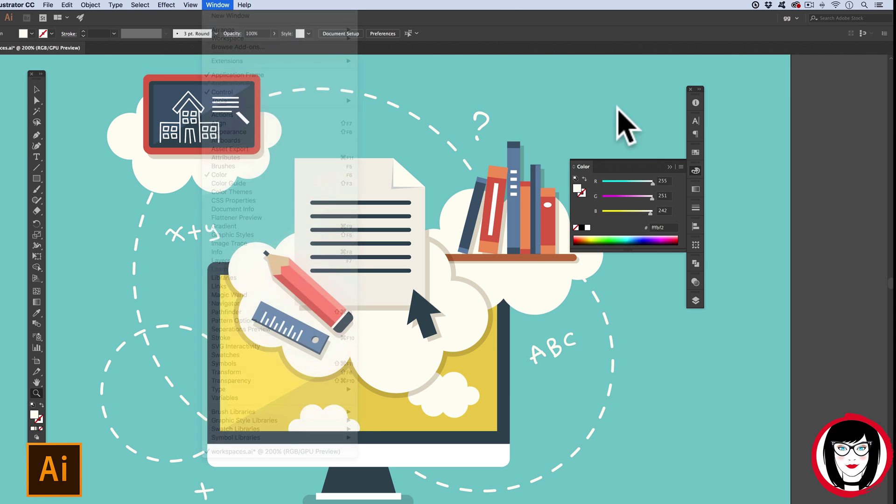
Group the Color panel with Swatches in the collapsed strip
left_click(698, 153)
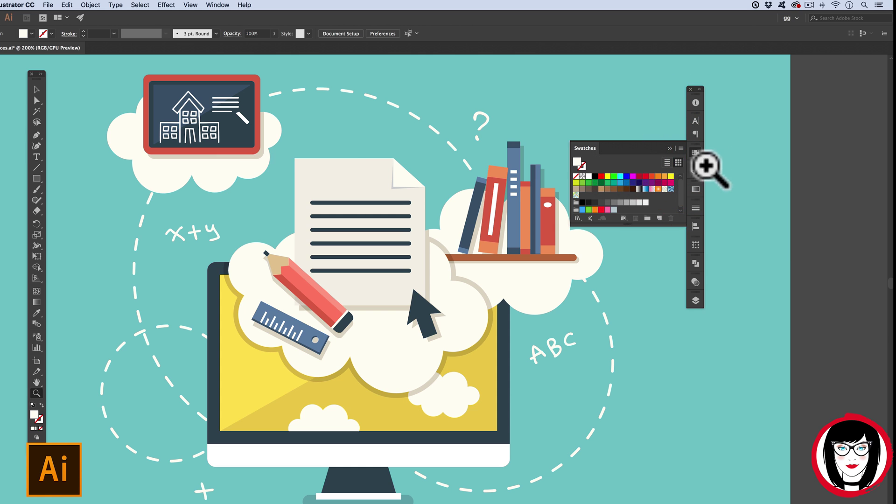
left_click(694, 167)
mouse_move(693, 162)
left_mouse_down()
mouse_move(510, 220)
mouse_move(510, 210)
mouse_move(520, 225)
mouse_move(513, 199)
mouse_move(695, 156)
left_mouse_up()
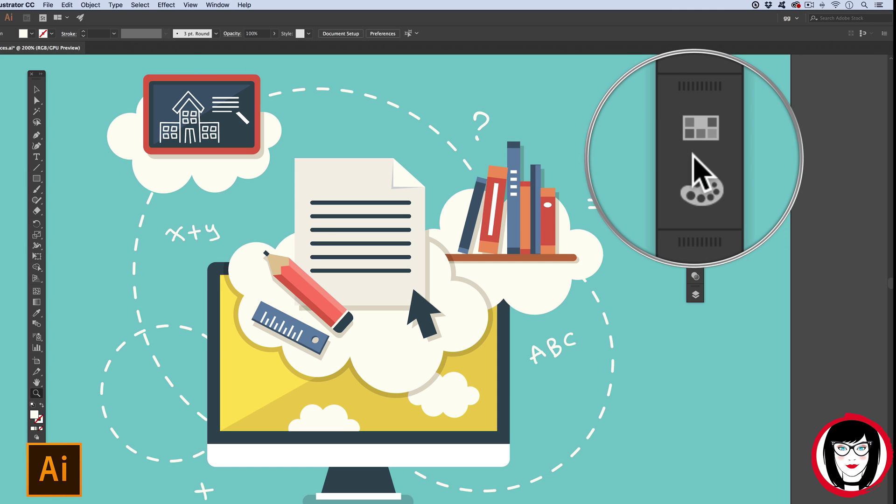
Expand the combined Swatches and Color group and switch back and forth between its two panels, ending on Swatches
left_click(695, 150)
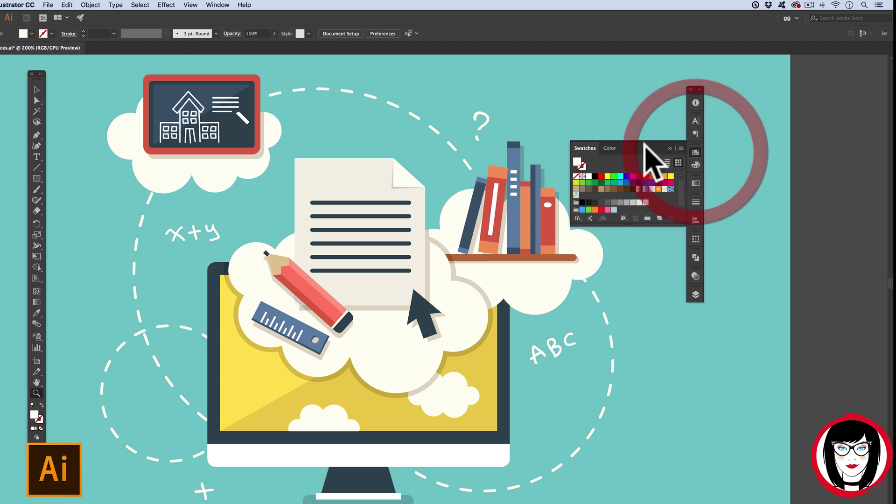
left_click(611, 148)
left_click(589, 148)
left_click(608, 148)
left_click(589, 148)
left_click(608, 148)
left_click(593, 148)
left_click(607, 148)
left_click(588, 147)
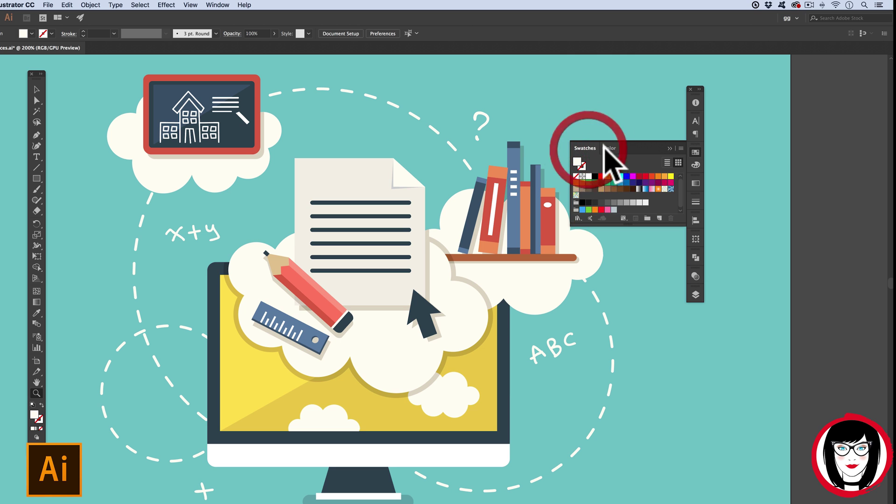
Separate the Color panel from Swatches, float it beneath, and set the fill color to blue 247ef2
left_click(609, 148)
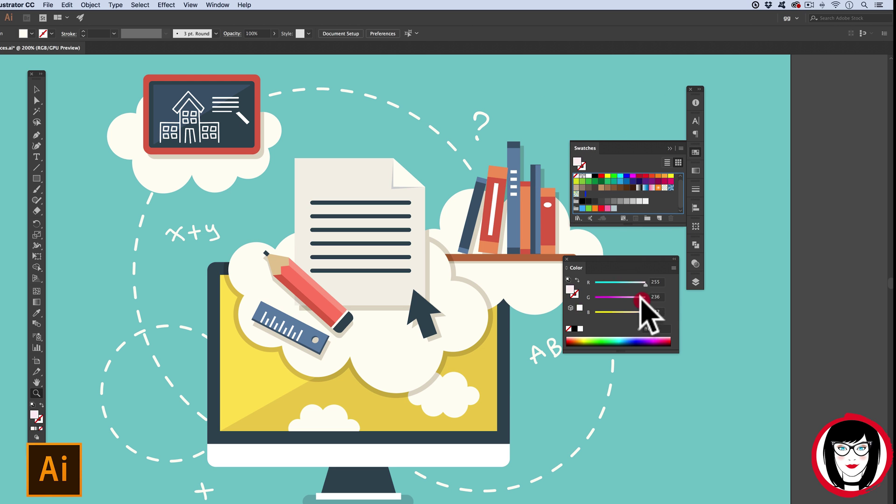
left_click_drag(644, 299, 583, 192)
Dock the floating Color panel back into the collapsed strip as its own group between Swatches and Gradient
left_click_drag(589, 259, 604, 240)
left_click(607, 150)
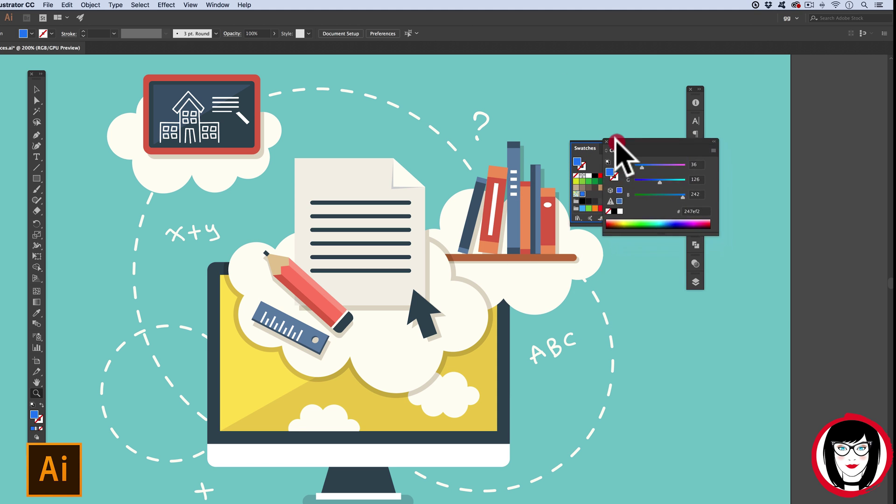
left_click(612, 151)
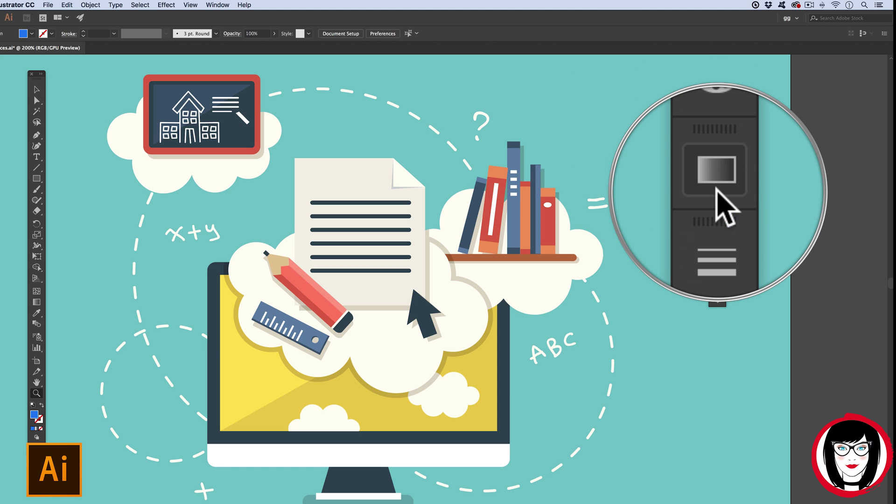
Expand the Gradient panel from the collapsed strip, then switch to the Stroke panel
left_click(718, 188)
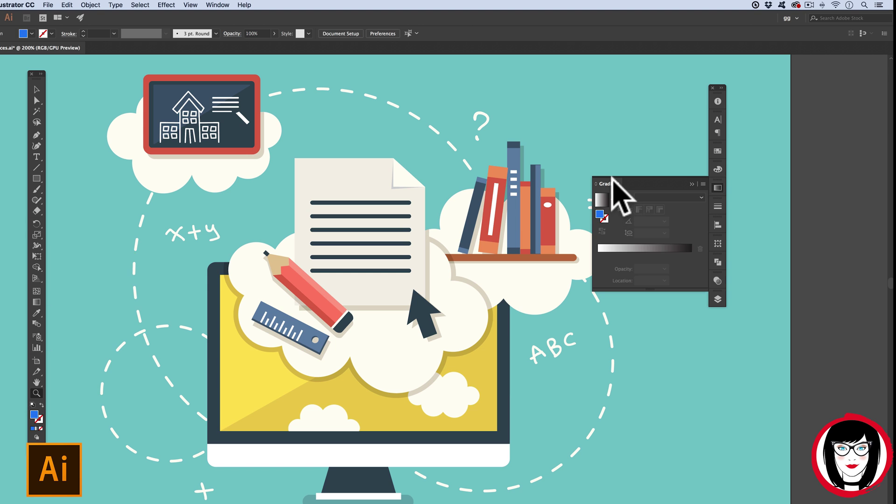
left_click(718, 207)
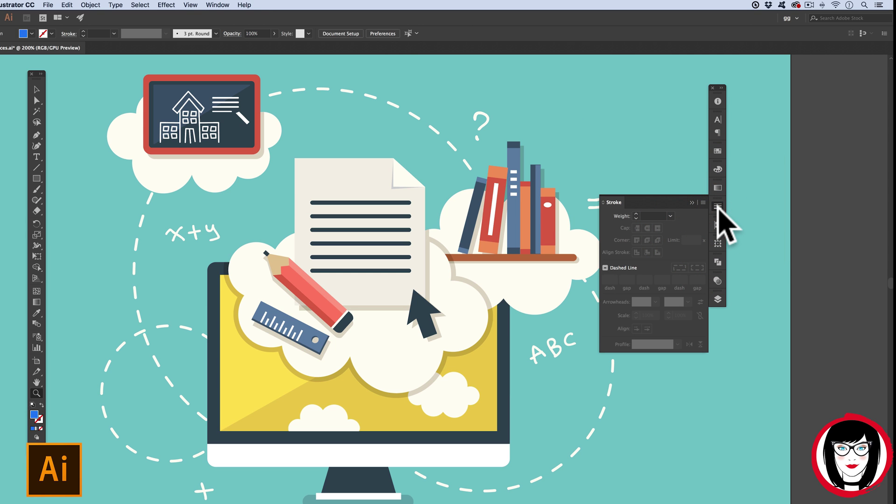
left_click(227, 5)
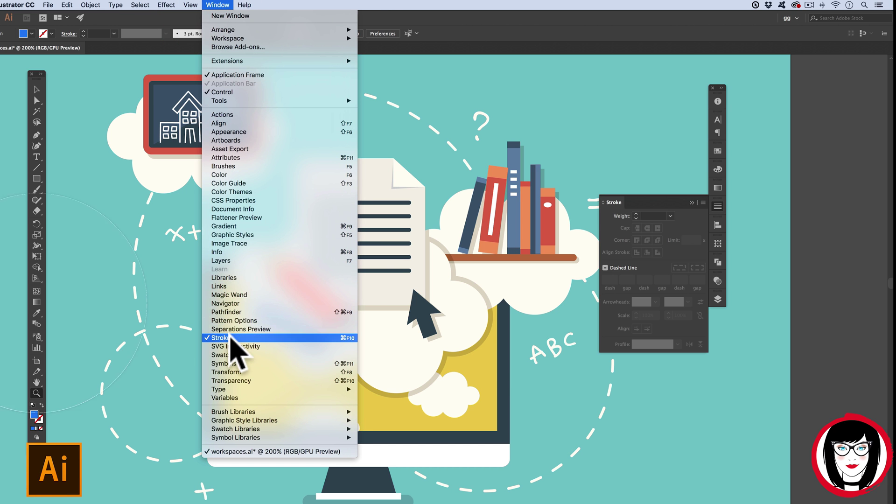
left_click(231, 337)
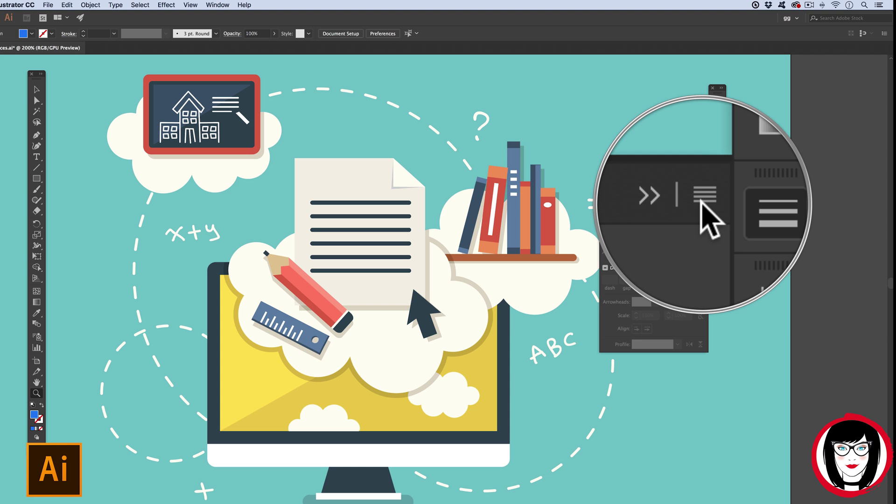
Hide the Stroke panel's additional options and show them again
left_click(703, 202)
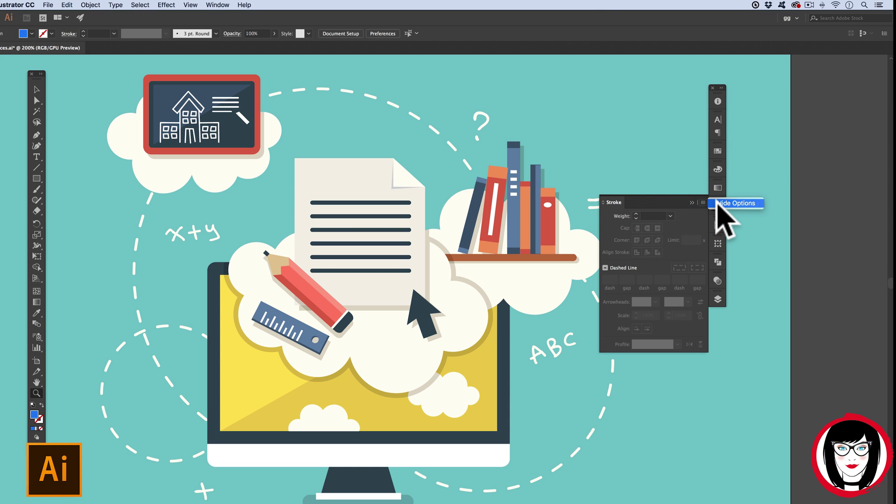
left_click(719, 204)
left_click(703, 203)
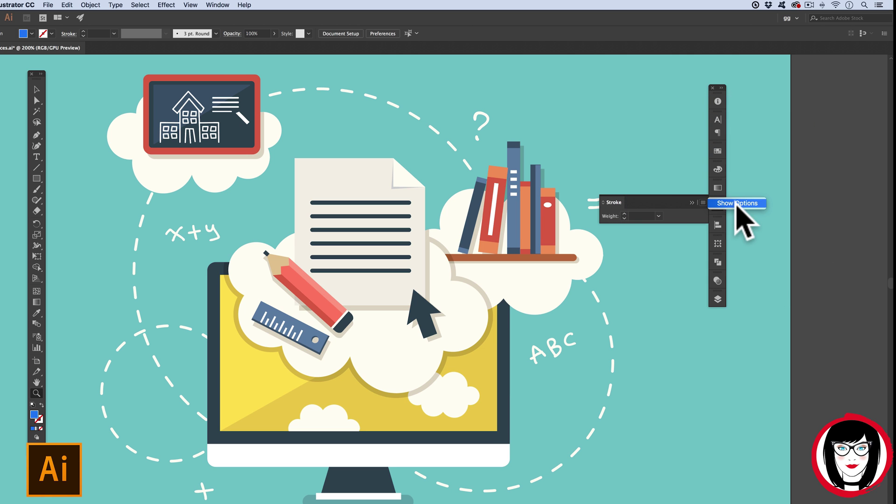
left_click(721, 204)
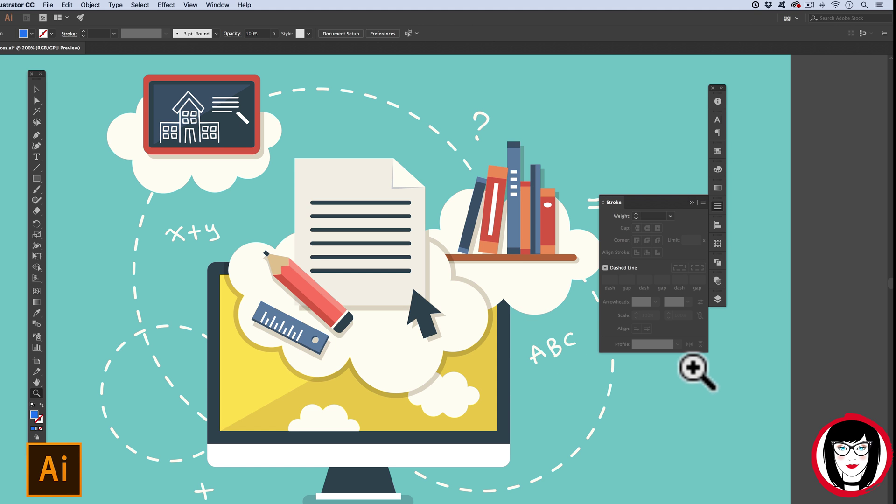
Turn on Dashed Line in the Stroke panel and collapse the panel back into the strip
left_click(605, 268)
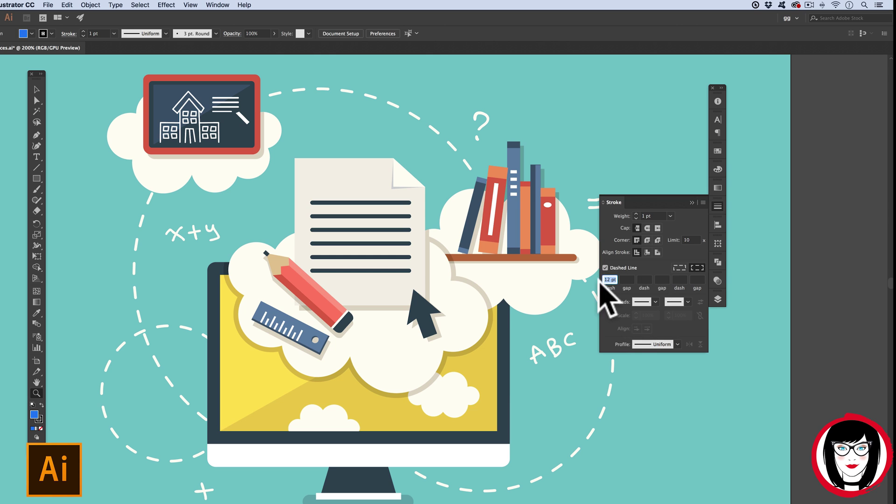
left_click(536, 210)
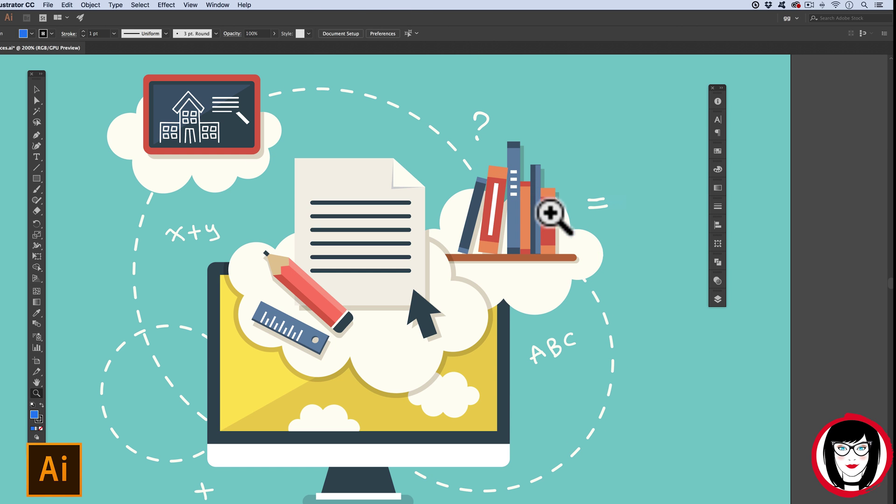
Expand the Align panel from the collapsed strip and open its Align To options
left_click(718, 225)
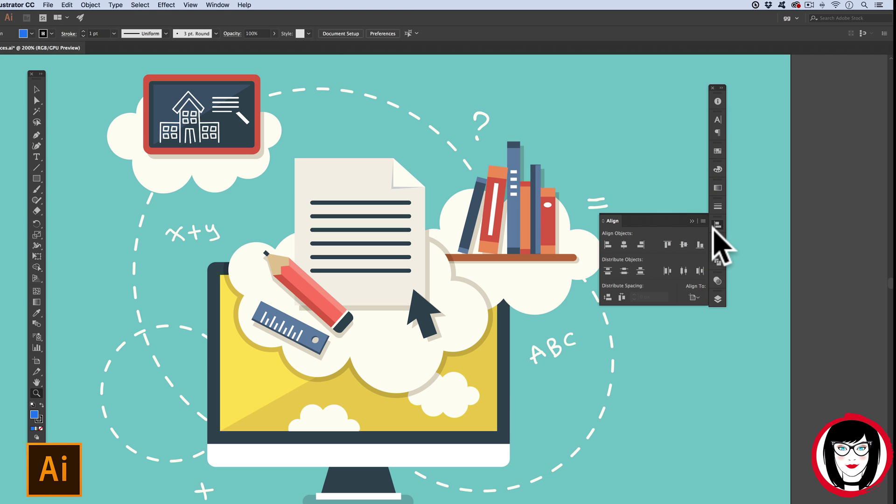
left_click(218, 4)
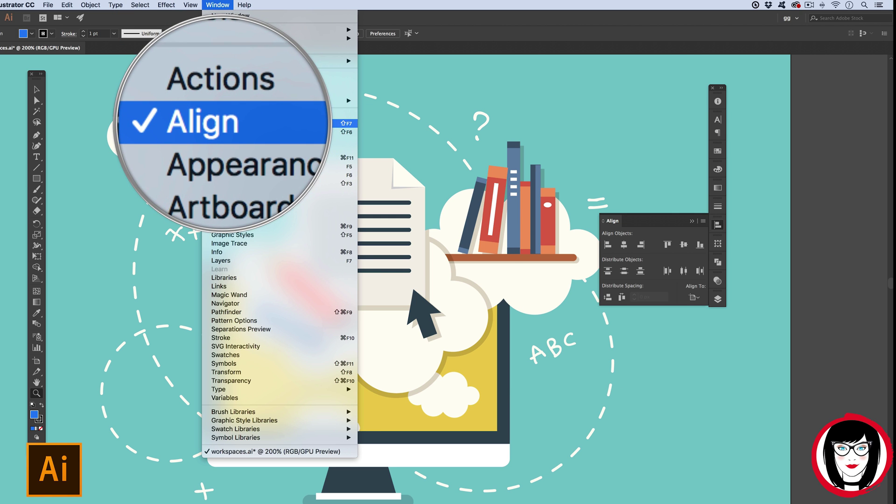
left_click(228, 123)
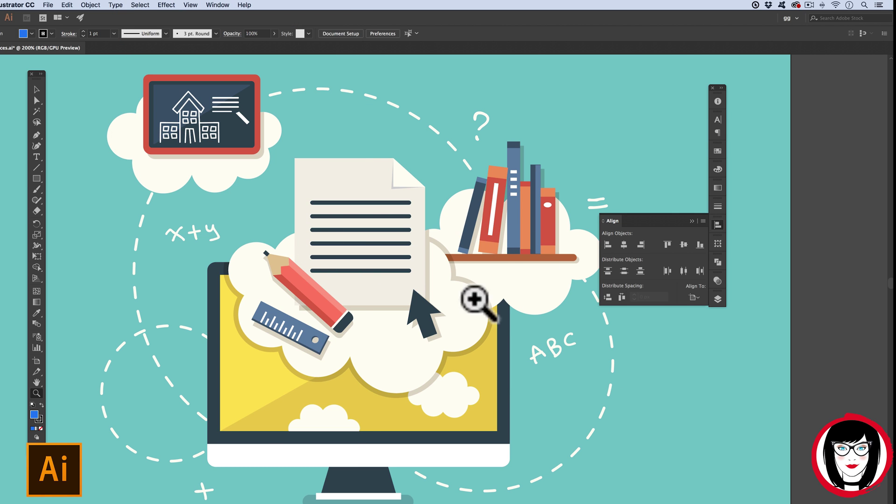
left_click(694, 297)
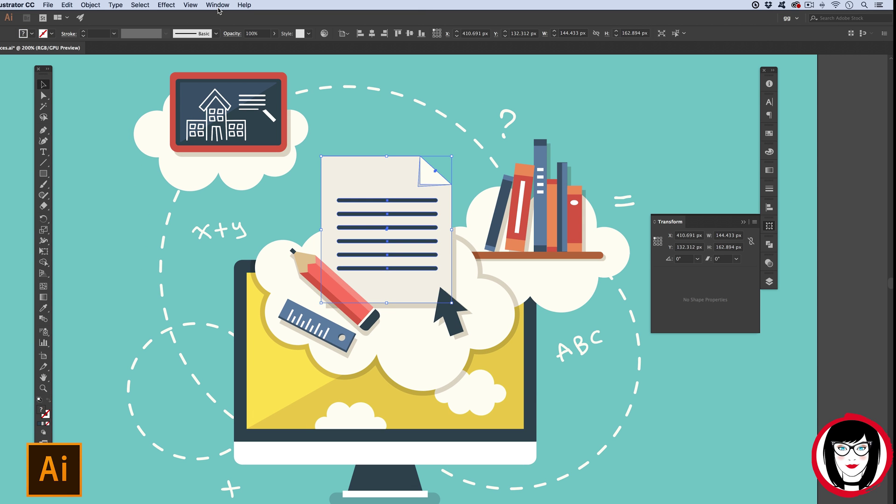
Show the Transform panel for the selected paper sheet and open its panel options
left_click(218, 5)
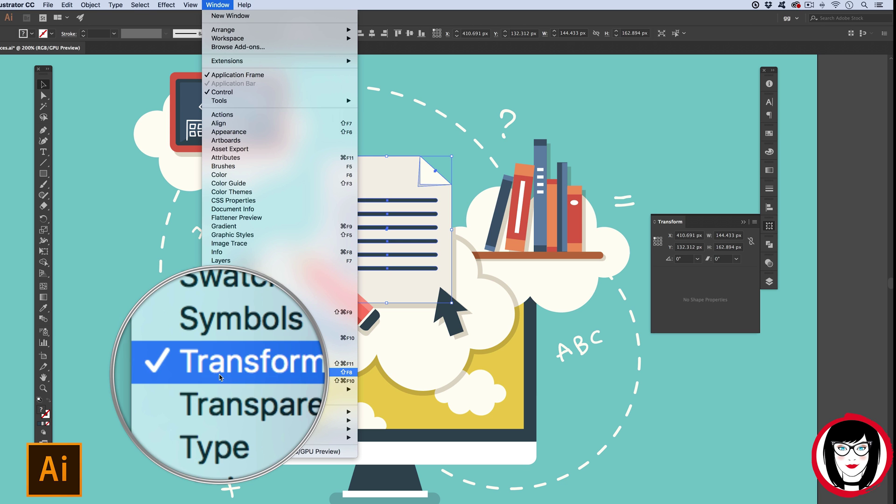
left_click(228, 372)
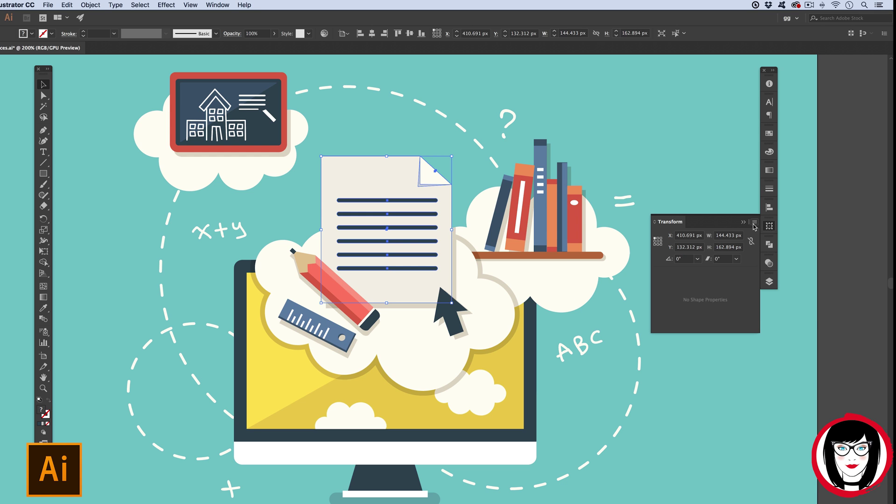
left_click(755, 224)
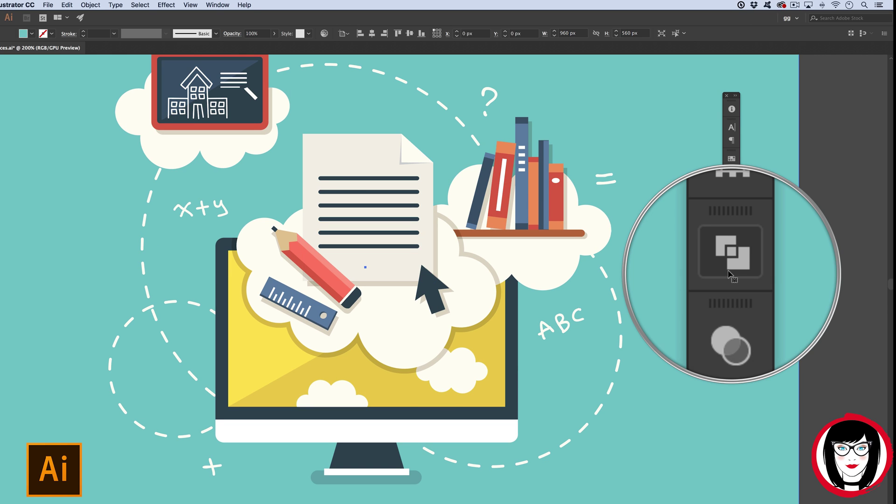
Look through the Pathfinder, Type and Transparency panels available for the workspace
left_click(218, 5)
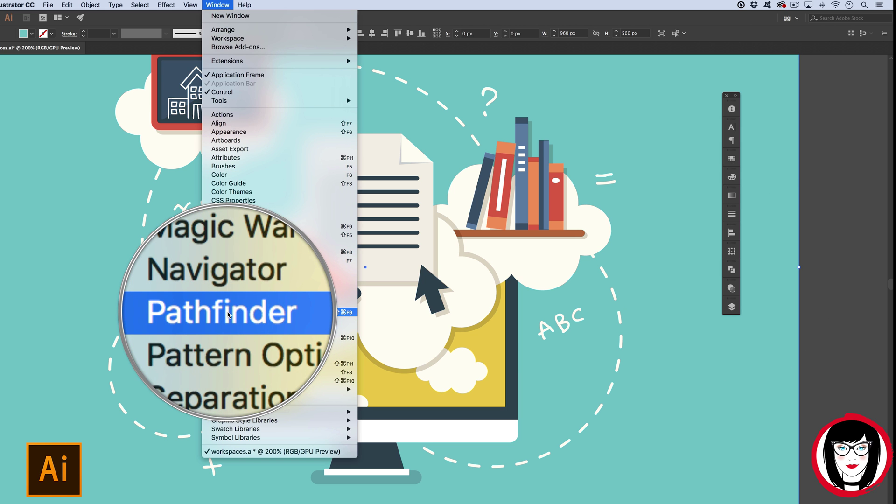
left_click(227, 312)
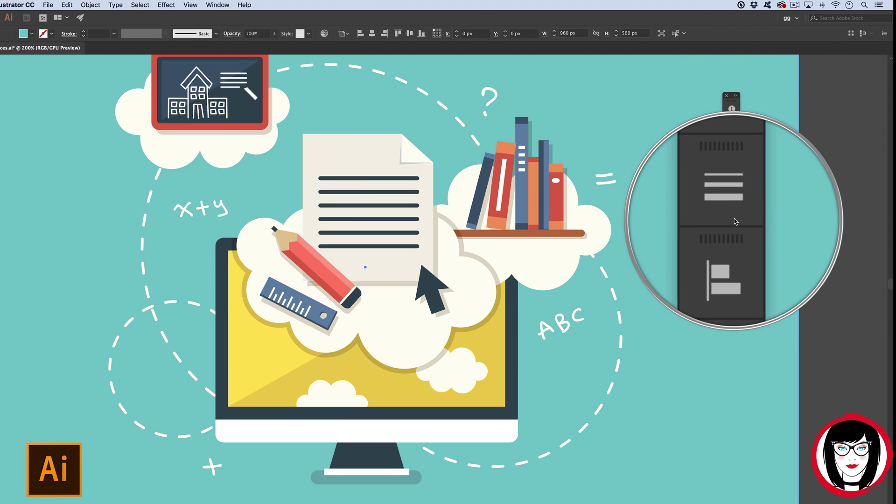
left_click(216, 5)
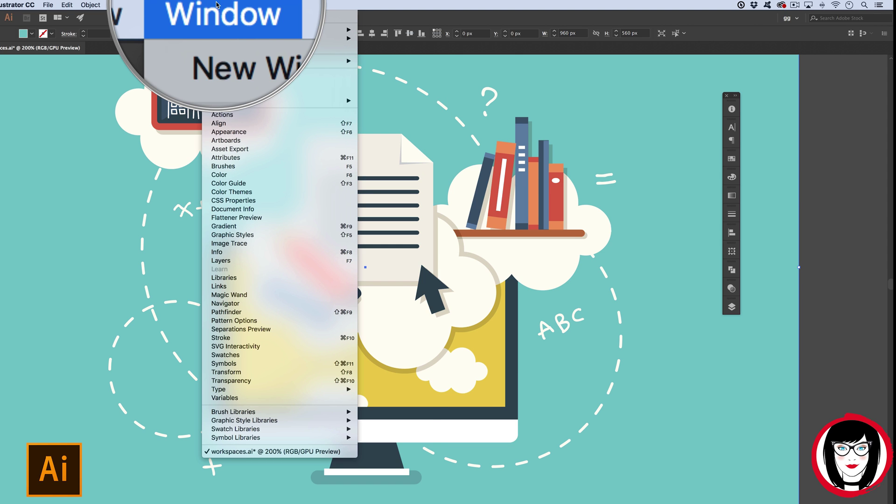
mouse_move(225, 391)
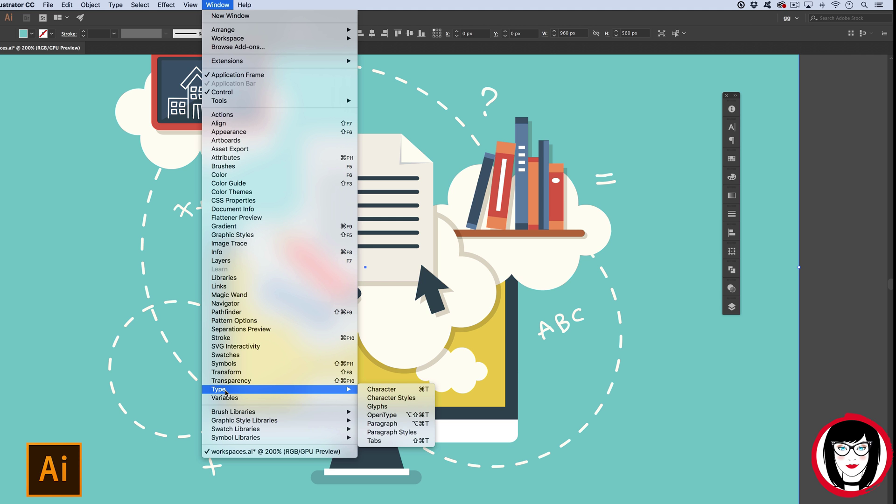
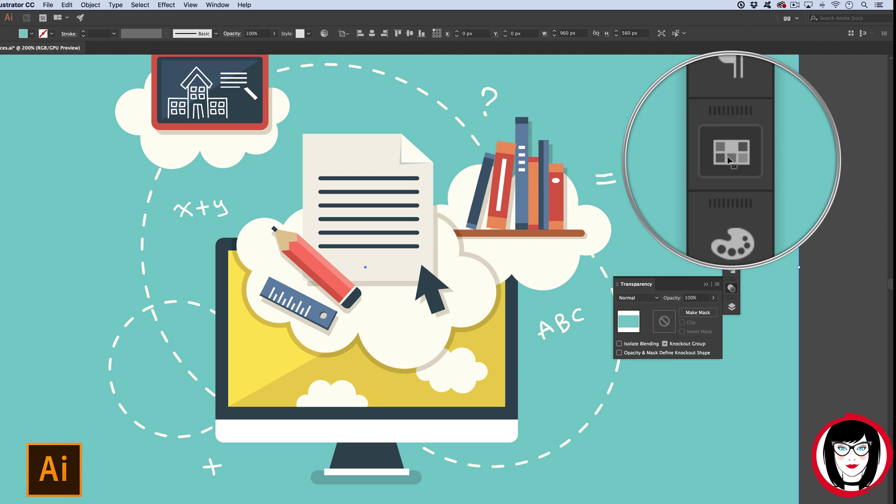
left_click_drag(662, 279, 732, 186)
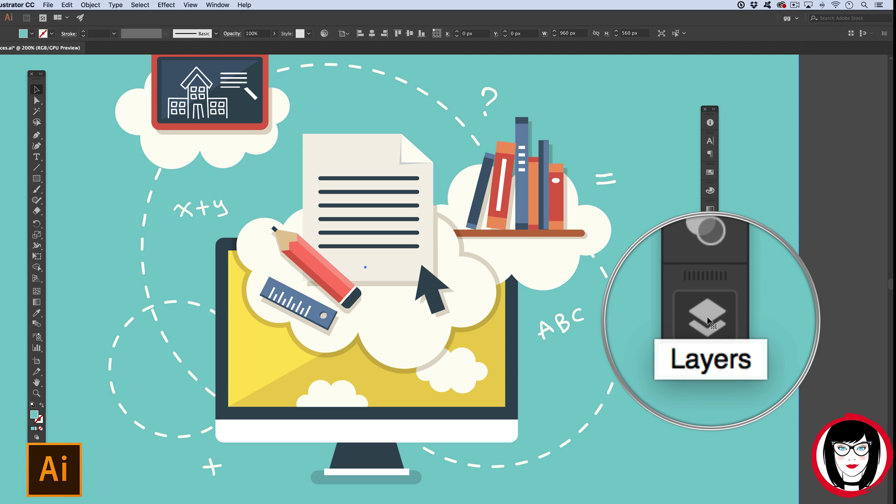
Pull the Layers panel out of the collapsed strip, expand it beside the strip and shorten its height
left_click_drag(711, 314, 645, 310)
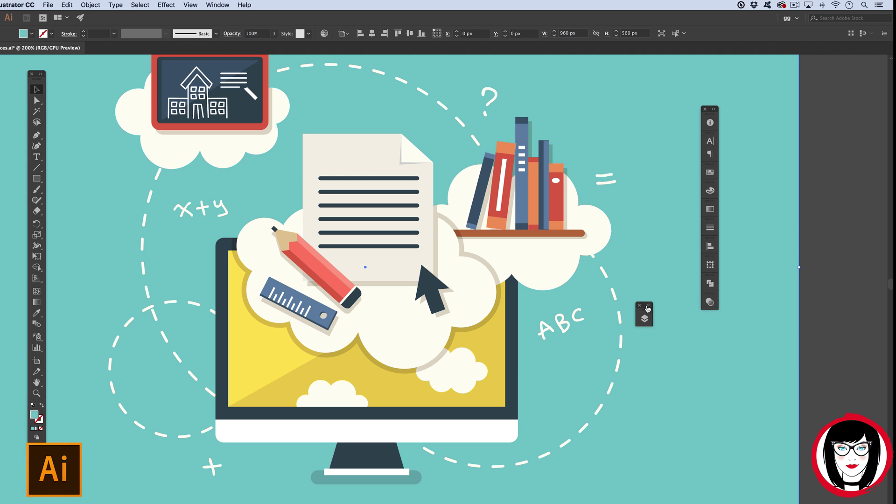
left_click(647, 306)
left_click_drag(656, 303, 611, 112)
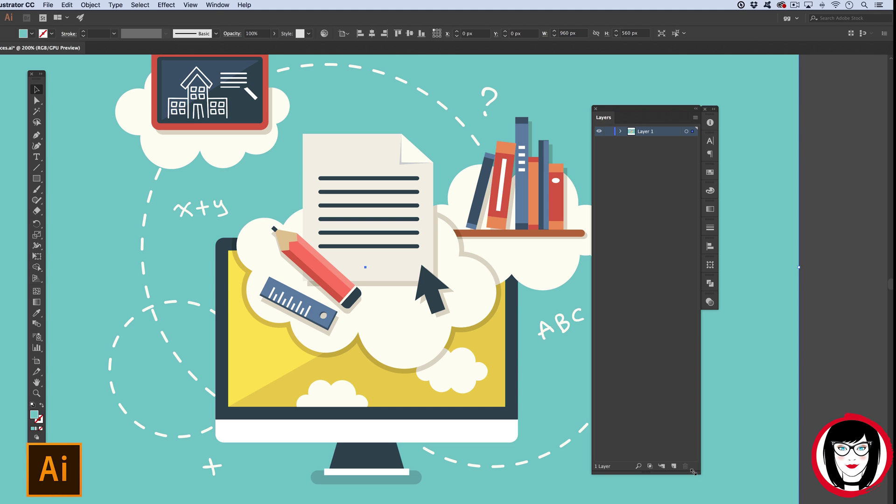
left_click_drag(693, 472, 687, 356)
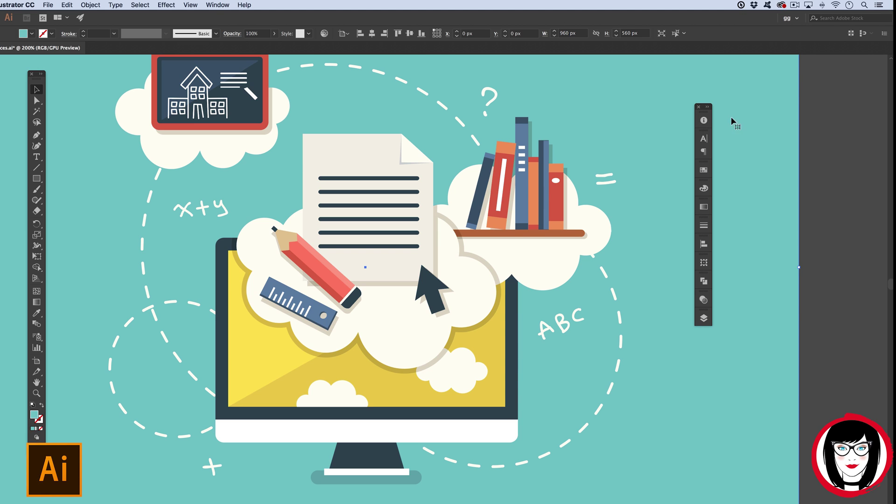
Save the current panel arrangement as a new workspace named "graphics grrrl"
left_click(796, 20)
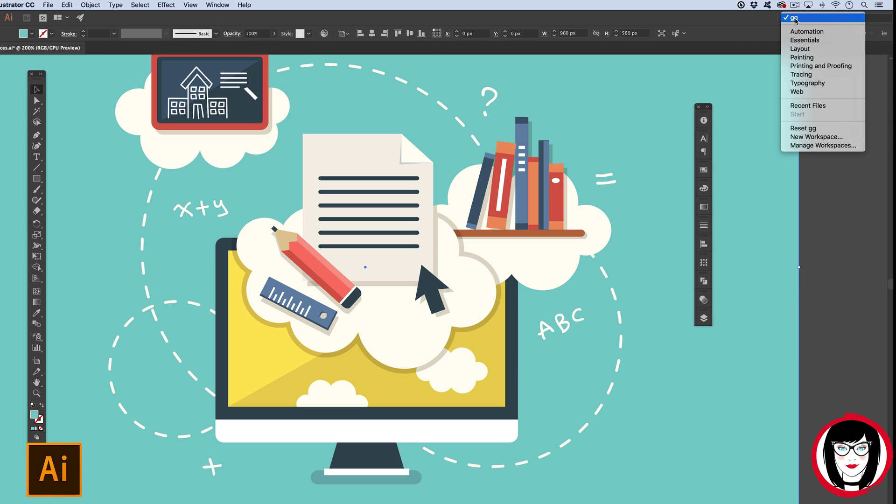
left_click(809, 137)
mouse_move(602, 109)
left_mouse_down()
mouse_move(612, 92)
mouse_move(607, 99)
left_mouse_up()
type("graphics grrrl")
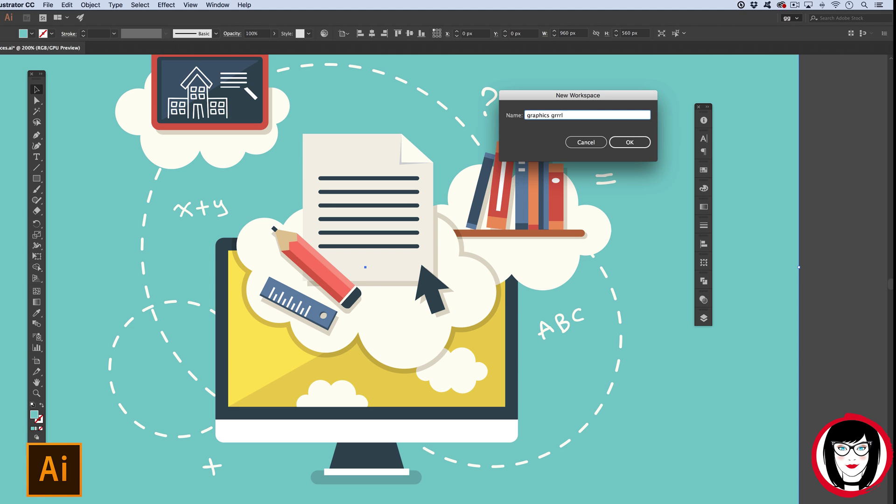
left_click(623, 141)
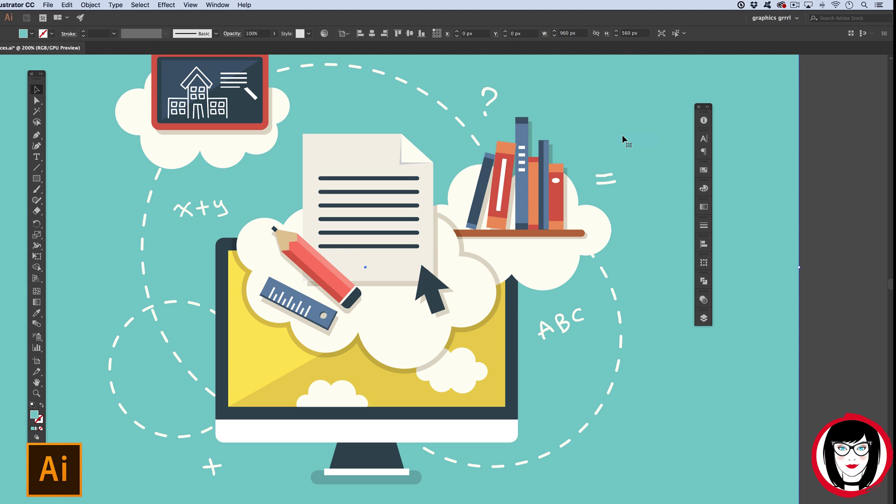
Switch to the Typography workspace and return to the graphics grrrl workspace
left_click(772, 18)
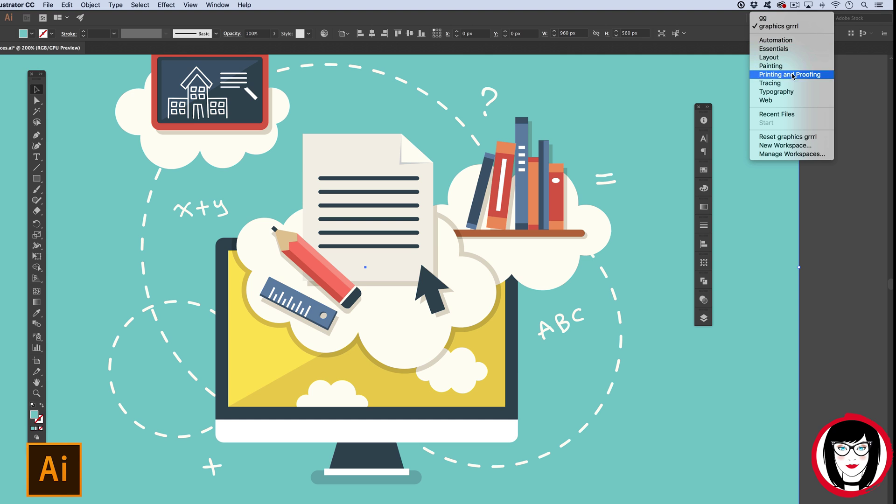
left_click(809, 30)
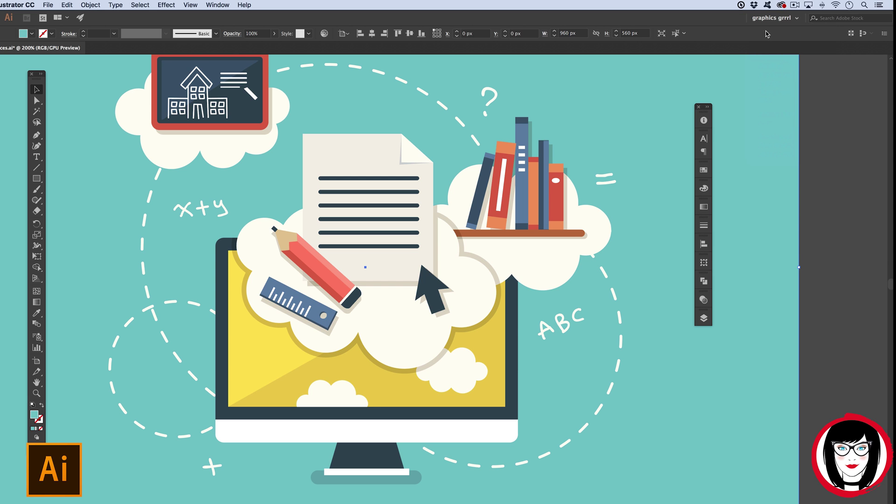
left_click(791, 18)
left_click(787, 94)
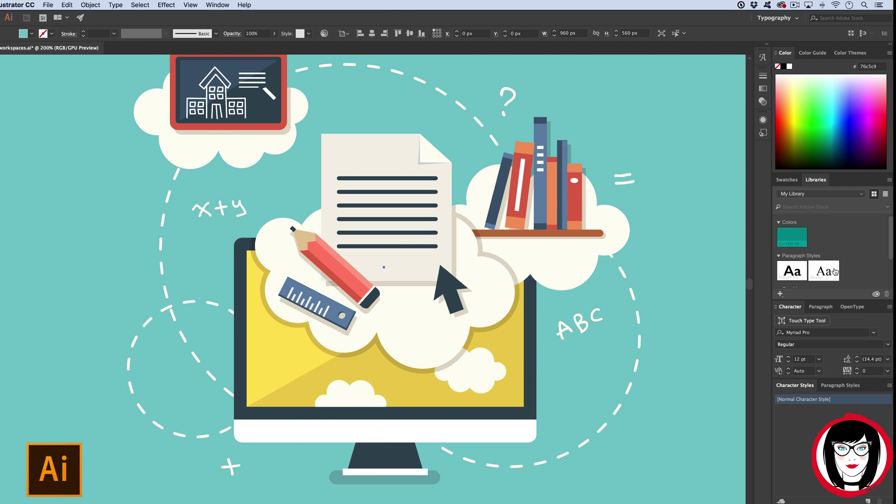
left_click(795, 21)
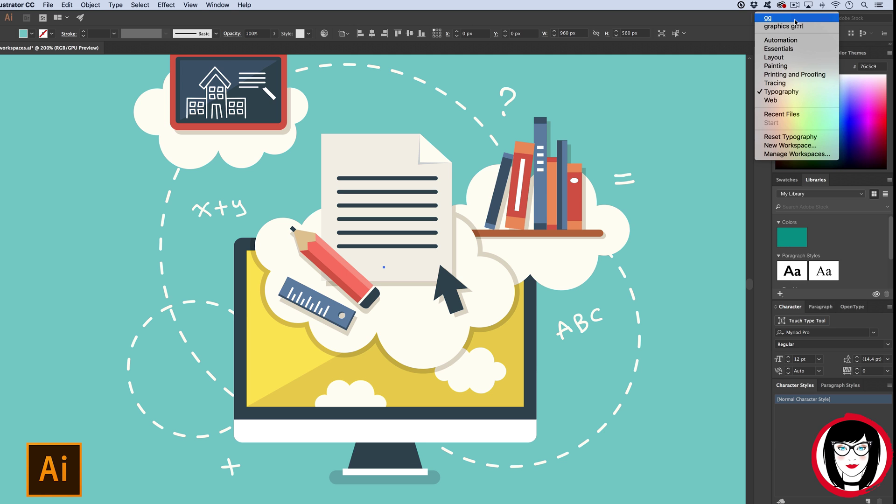
left_click(802, 28)
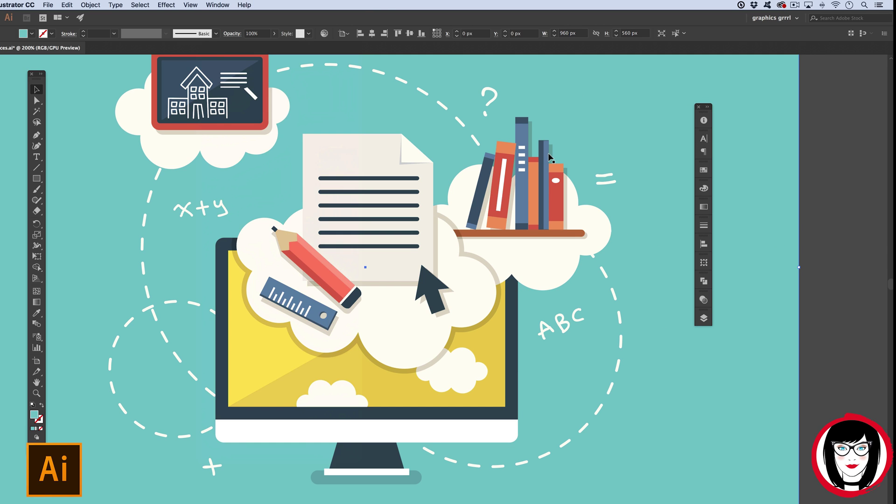
Show the Links panel and dock it in the collapsed strip between the Info and Character panels
scroll(551, 157, "up", 1)
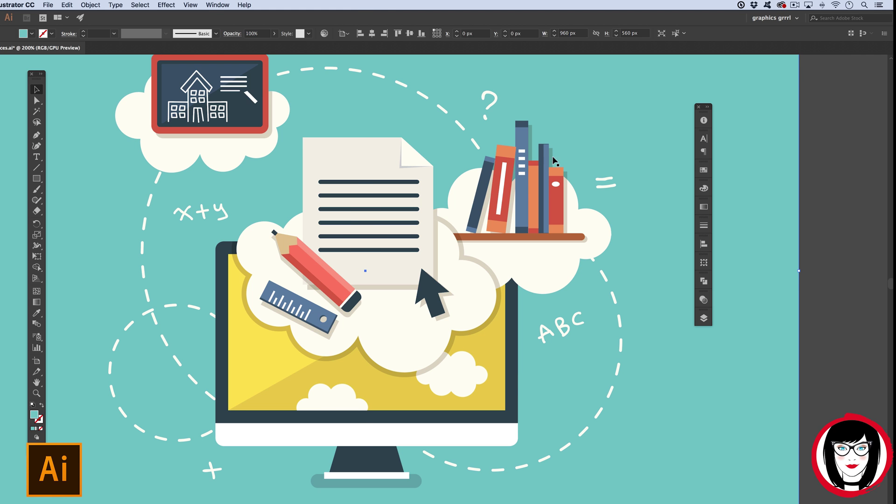
left_click(216, 5)
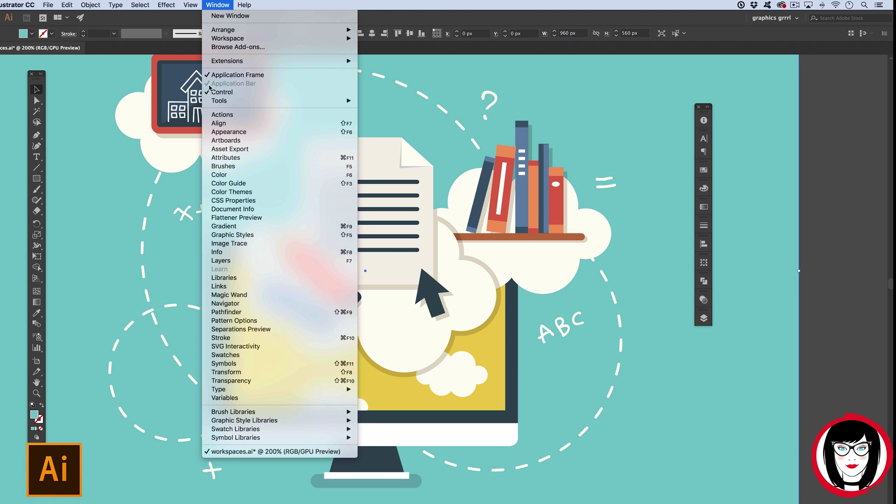
left_click(222, 286)
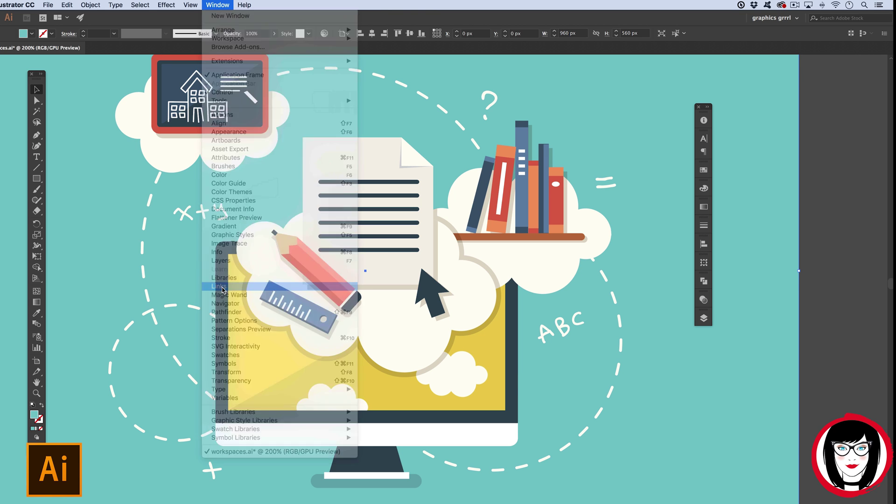
left_click_drag(395, 128, 709, 127)
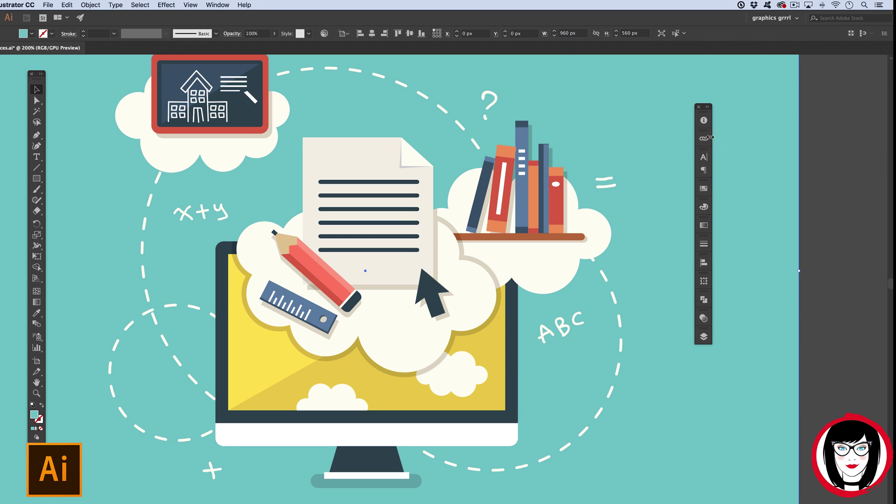
Save the updated panel arrangement as a new workspace named "graphics grrrl", overwriting the existing one
left_click(783, 19)
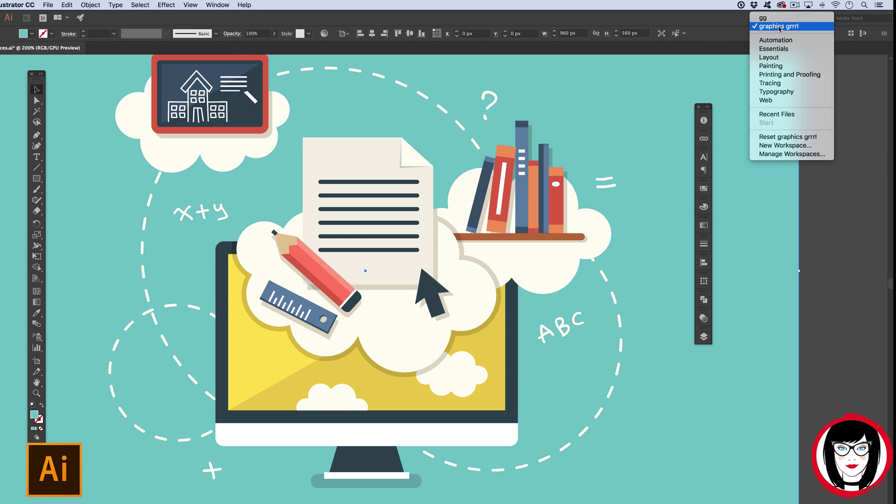
left_click(792, 20)
left_click(795, 22)
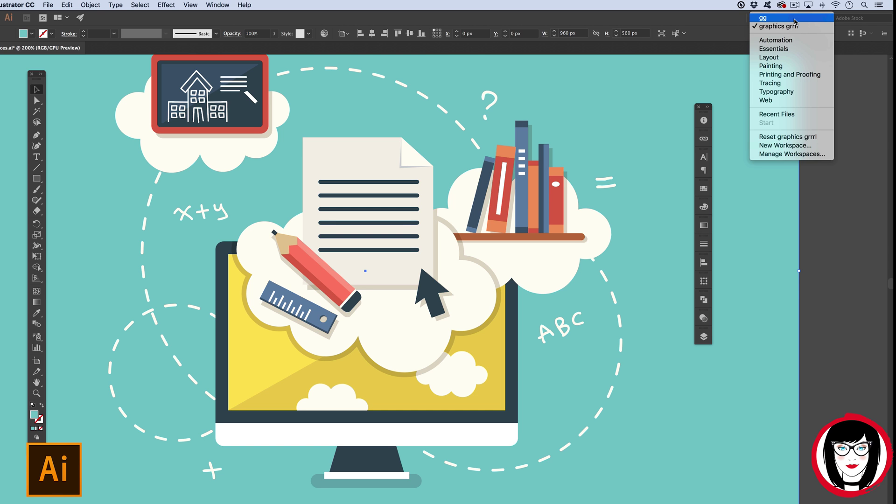
left_click(778, 149)
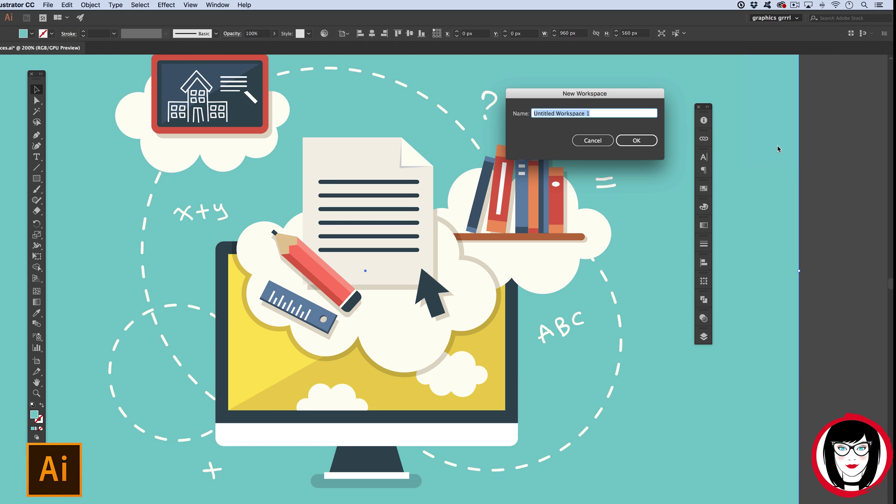
type("graphics grrrl")
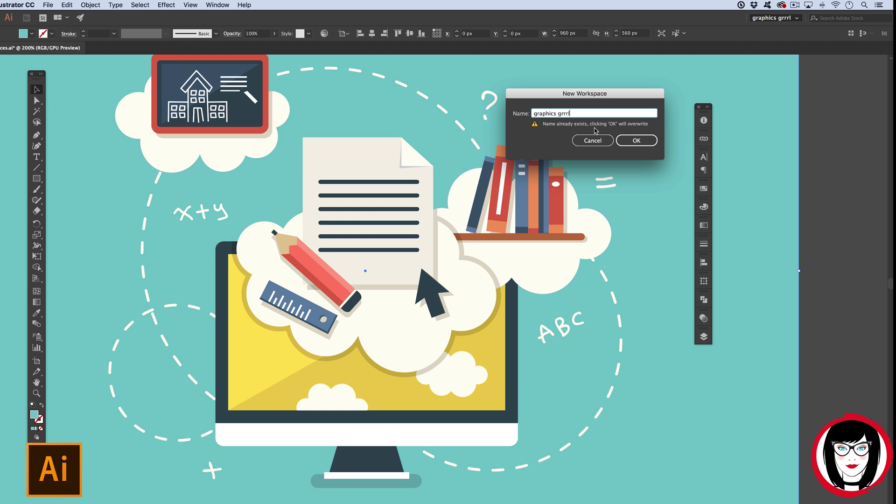
left_click(648, 140)
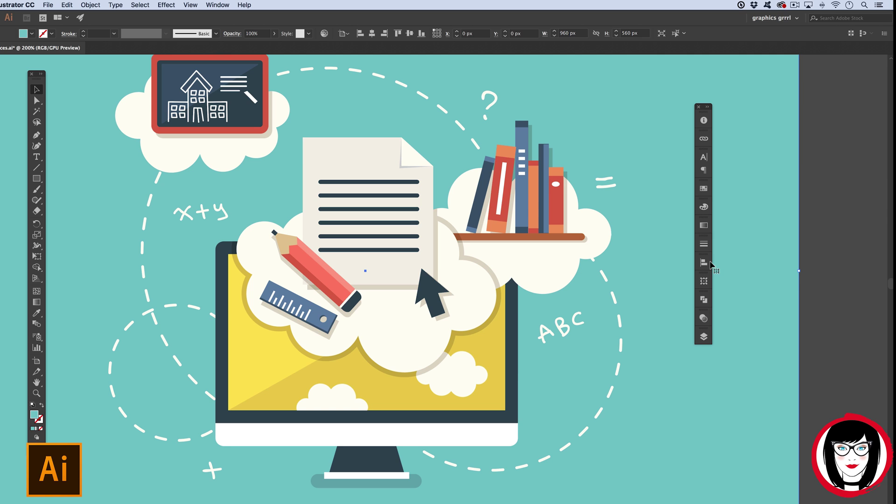
Switch to the Printing and Proofing workspace and return to the graphics grrrl workspace
left_click(773, 18)
left_click(801, 79)
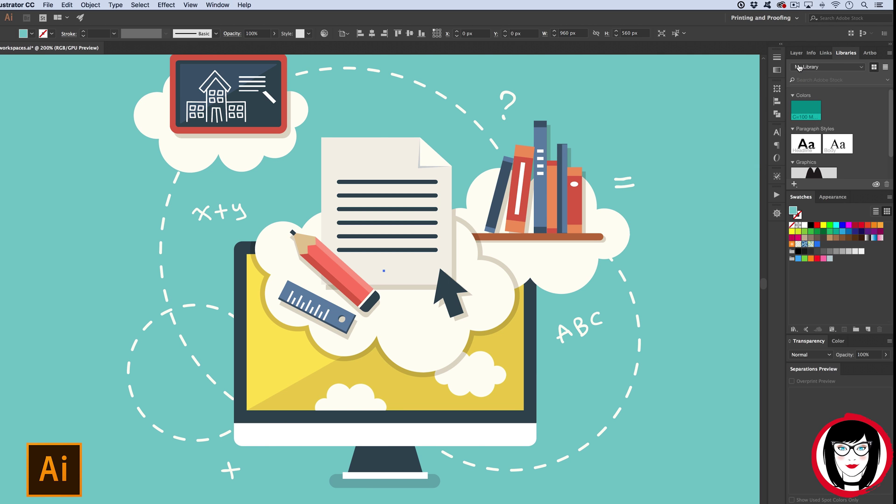
left_click(760, 18)
left_click(775, 135)
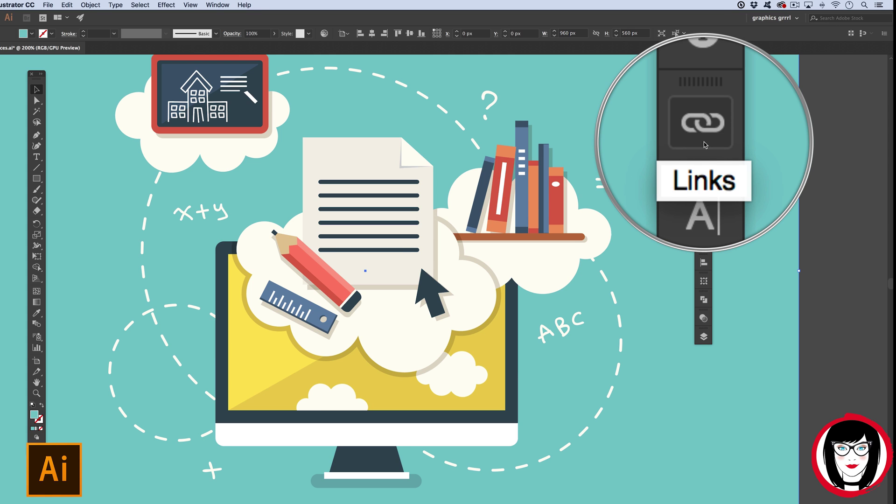
Delete the graphics grrrl workspace through Manage Workspaces and confirm the removal
left_click(795, 18)
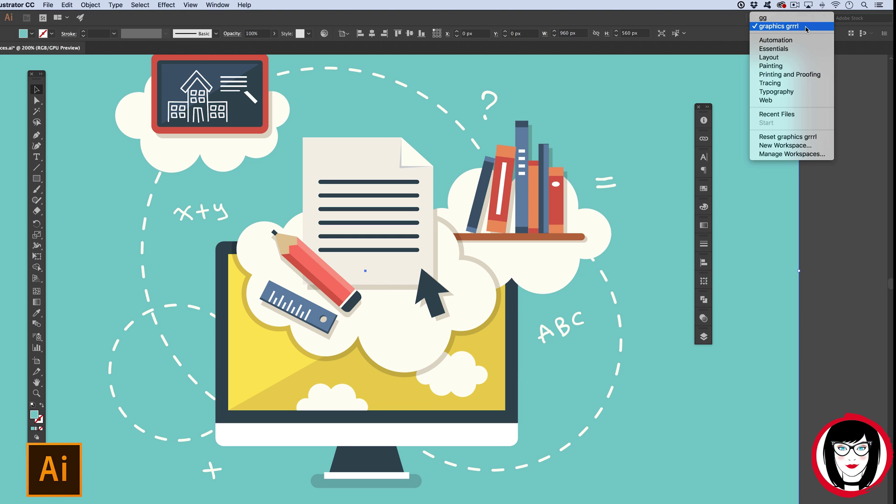
left_click(777, 156)
left_click(567, 107)
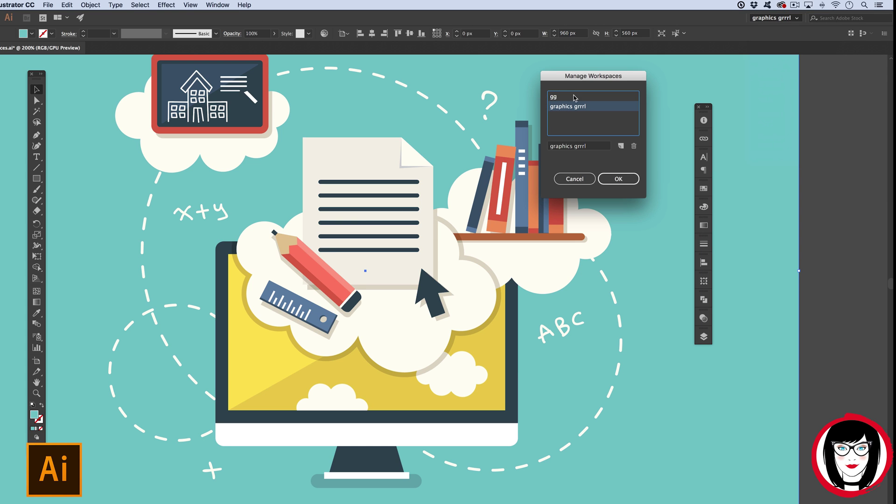
left_click(633, 148)
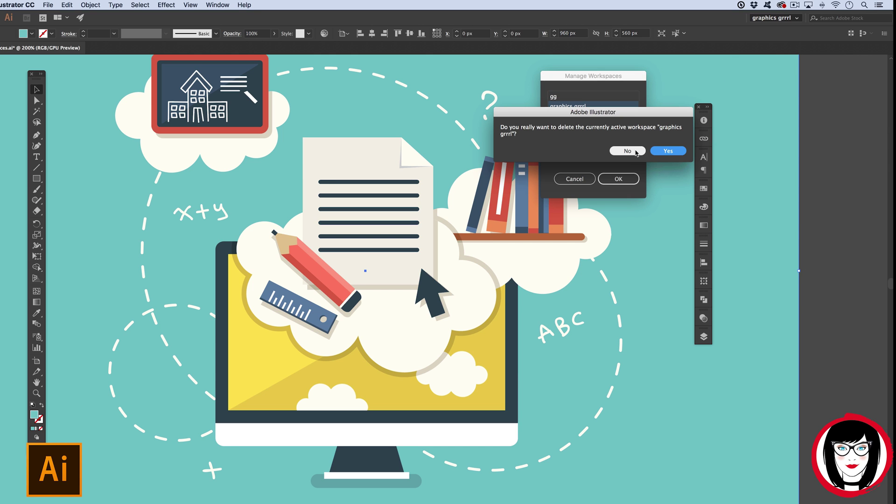
left_click(669, 151)
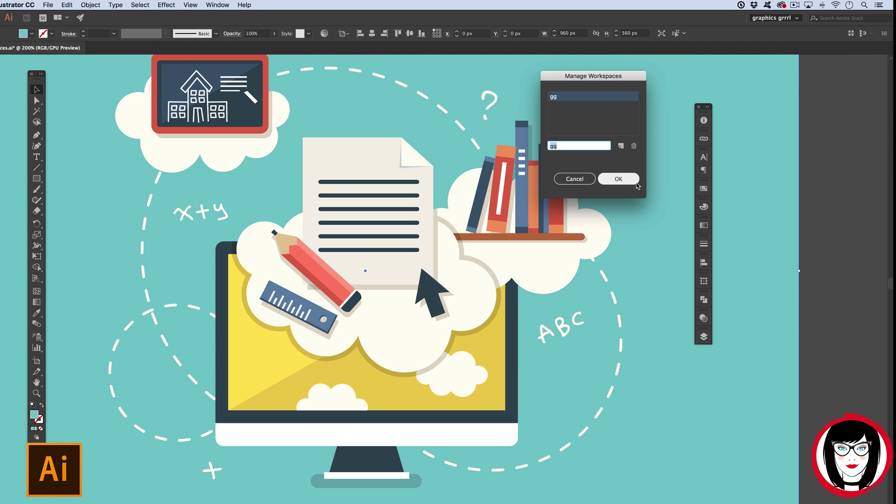
left_click(621, 179)
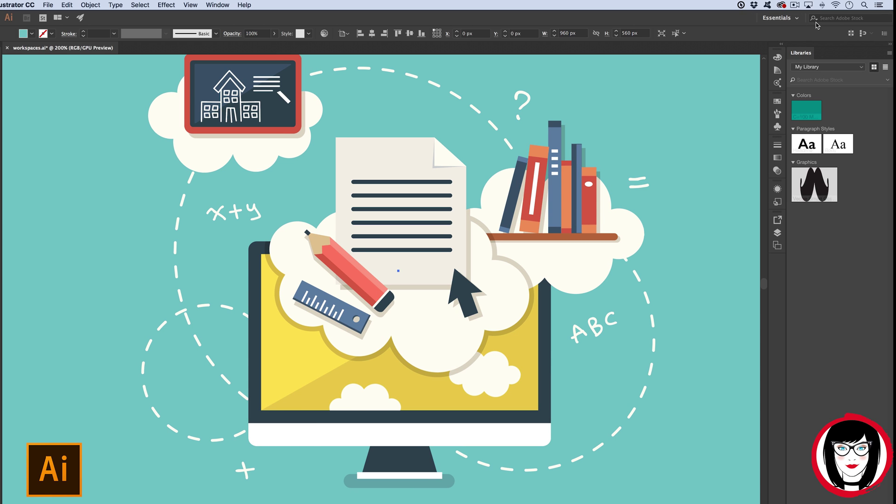
Switch from the Essentials workspace to the gg workspace
left_click(796, 18)
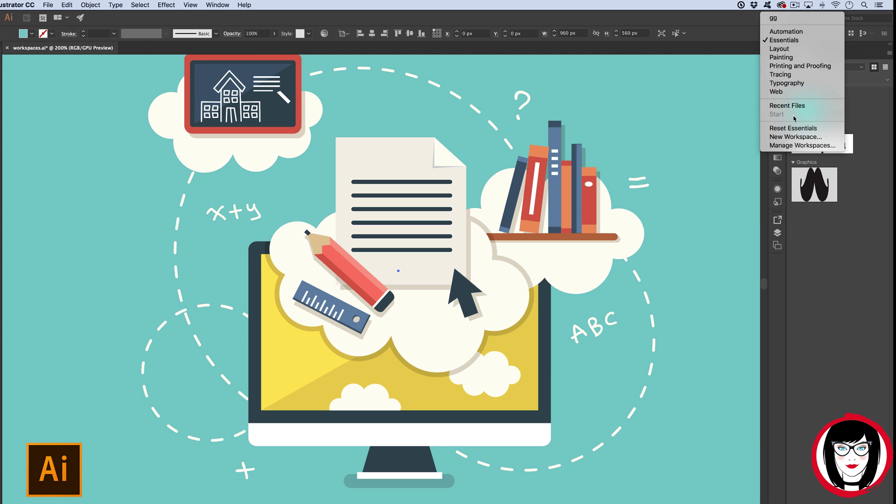
left_click(788, 83)
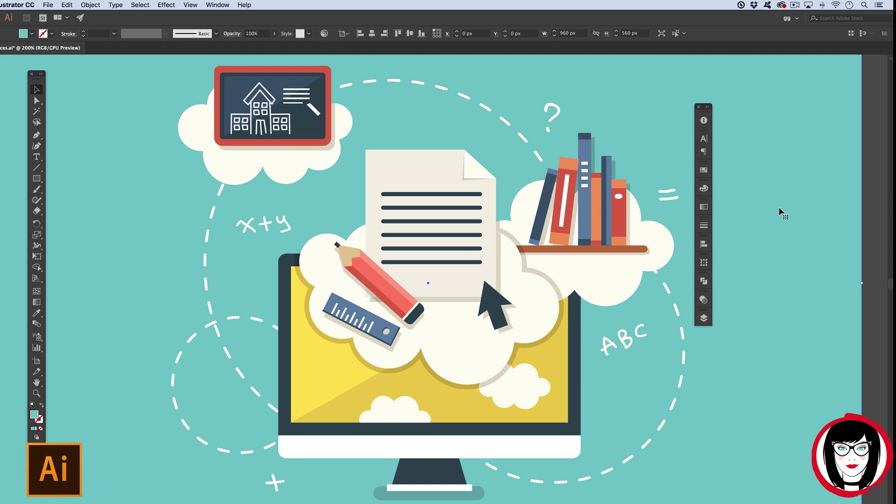
Hide the document's artboards and show them again
key("super+minus")
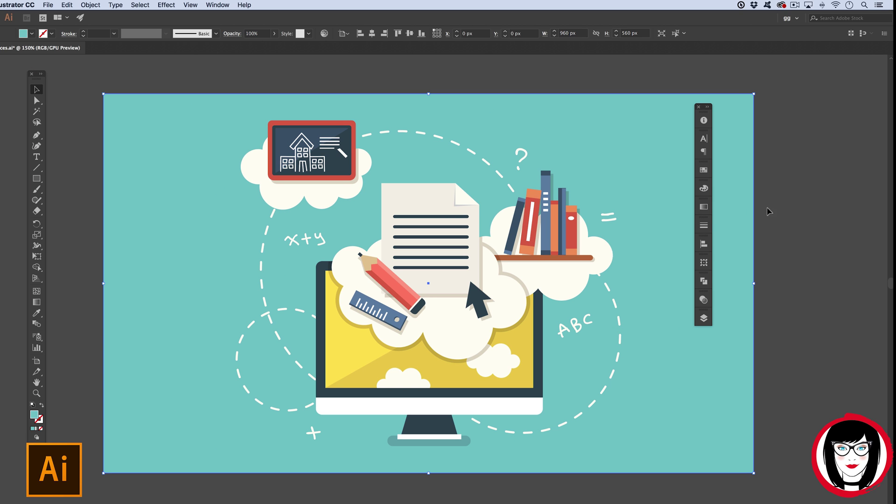
left_click(191, 5)
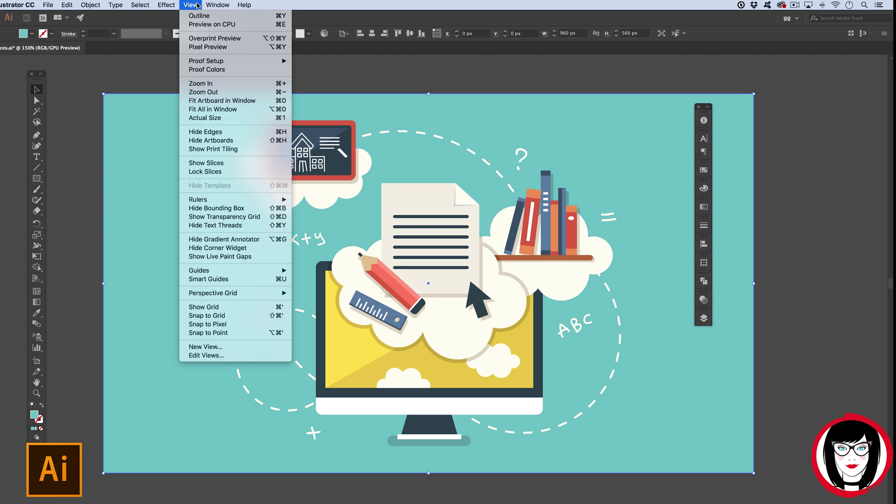
left_click(216, 142)
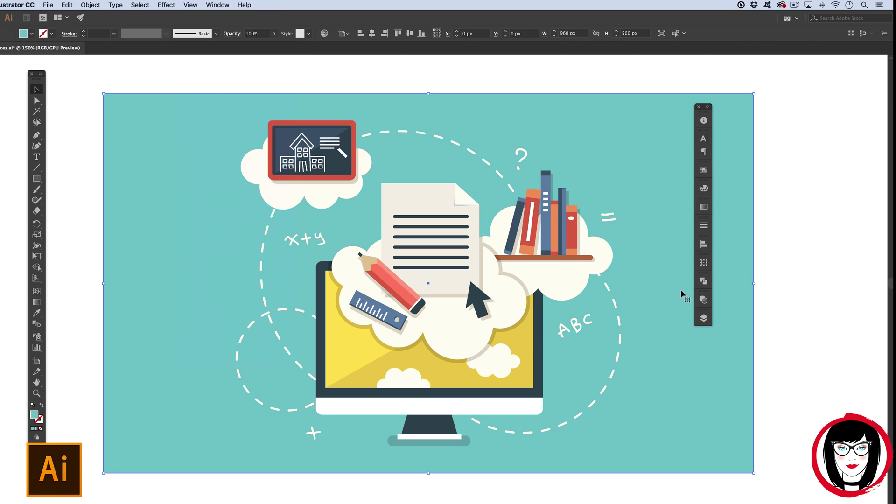
left_click(828, 246)
left_click(160, 136)
key("Delete")
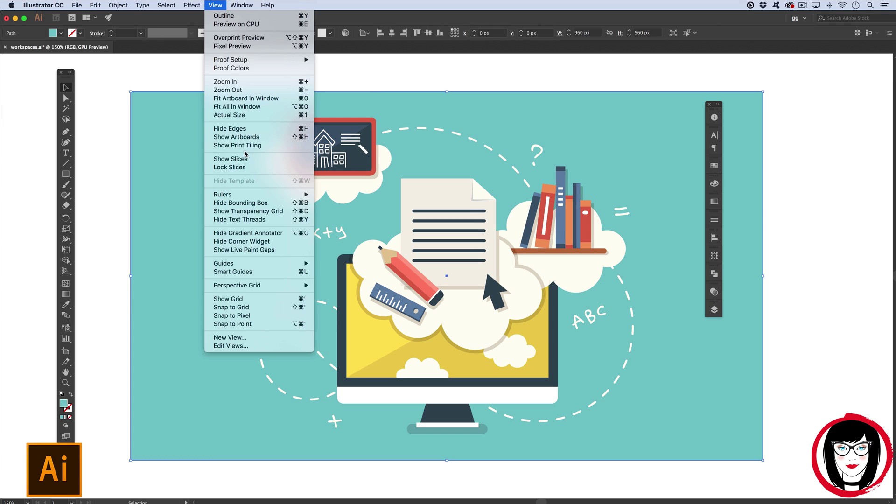
left_click(245, 138)
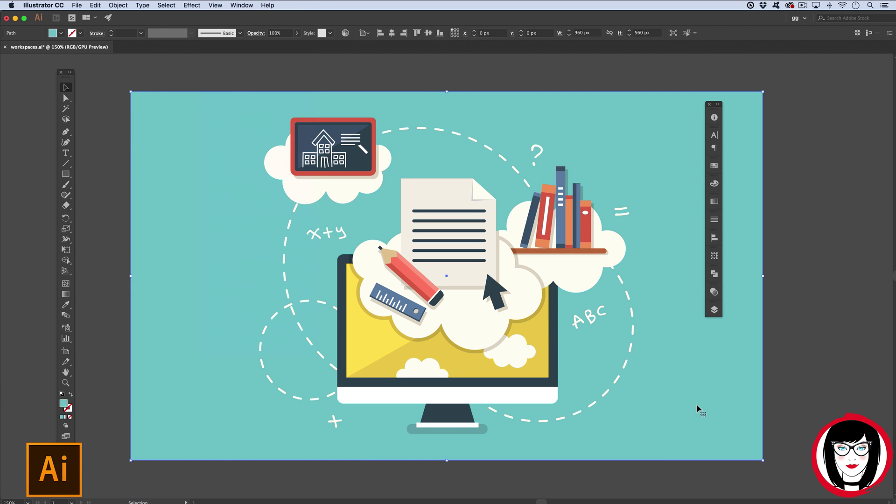
Deselect the artwork and move the collapsed panel column and the Tools panel to opposite edges of the workspace, clear of the artboard
left_click(850, 297)
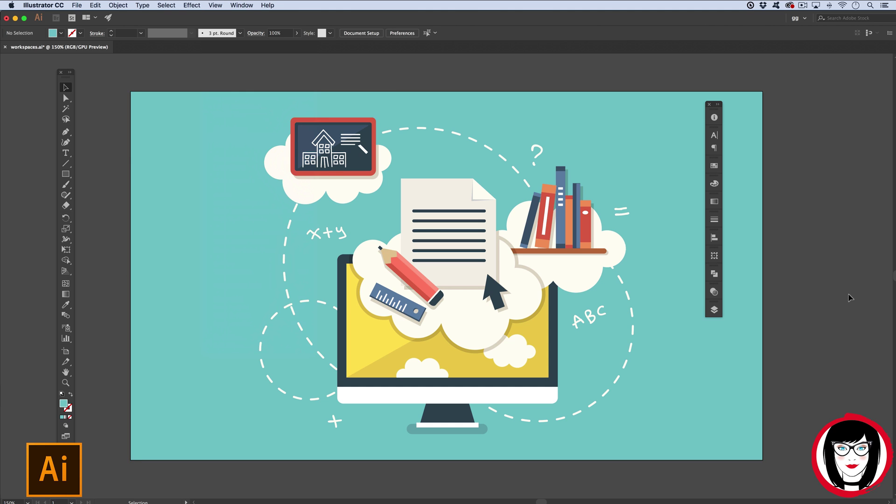
key("super+minus")
key("super+minus")
key("super+equal")
key("super+equal")
left_click_drag(712, 104, 792, 57)
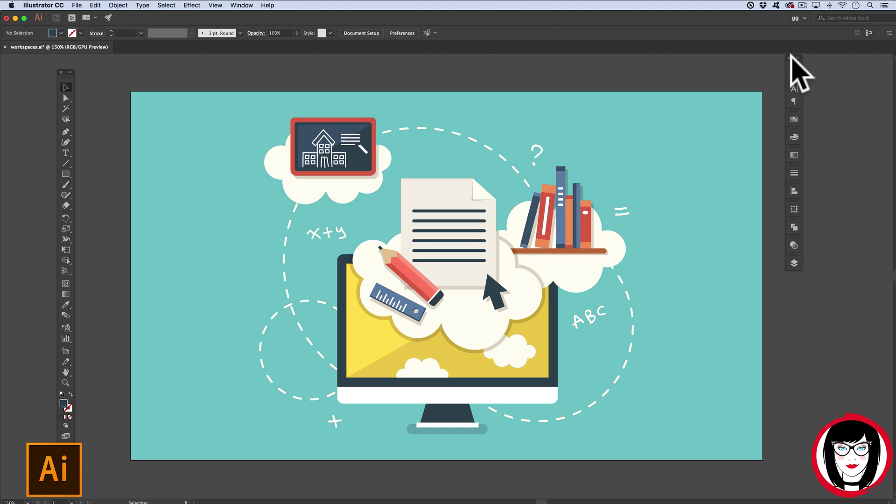
left_click_drag(790, 56, 883, 60)
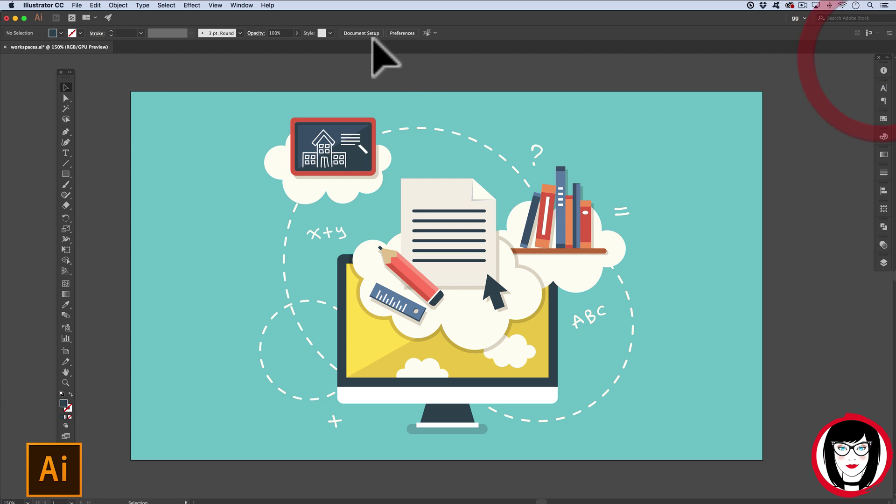
left_click_drag(64, 75, 8, 57)
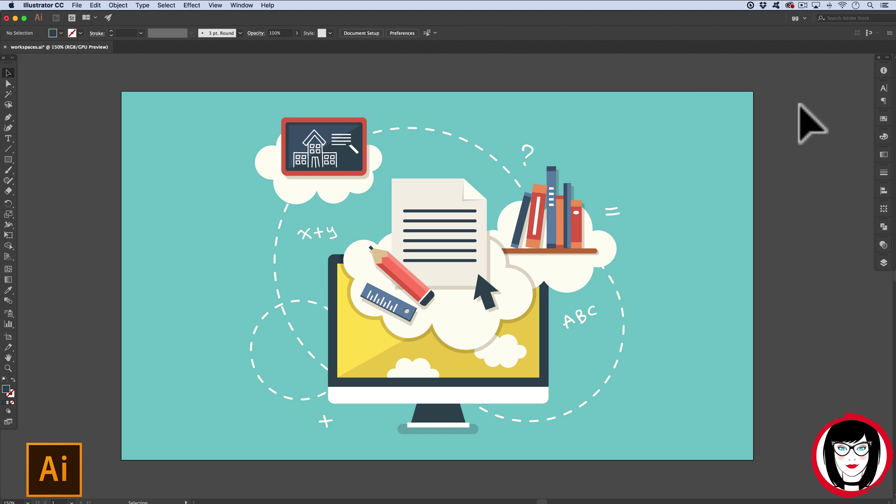
Open the list of available panels
left_click(246, 5)
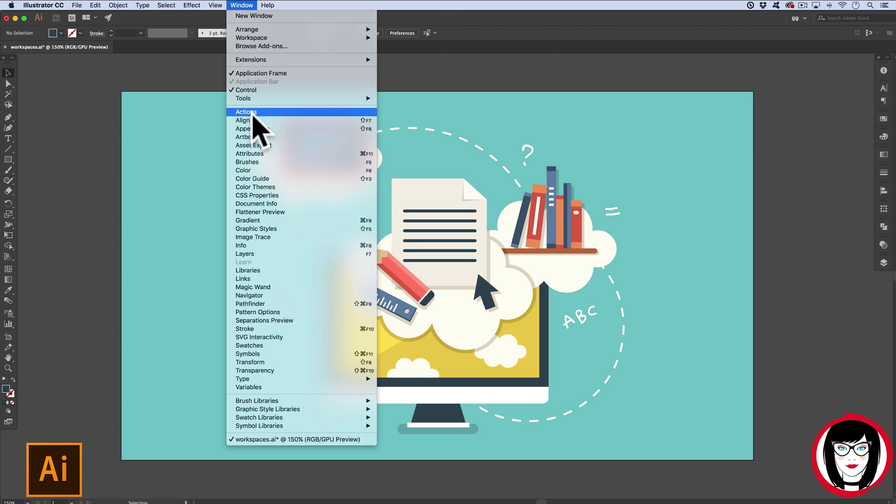